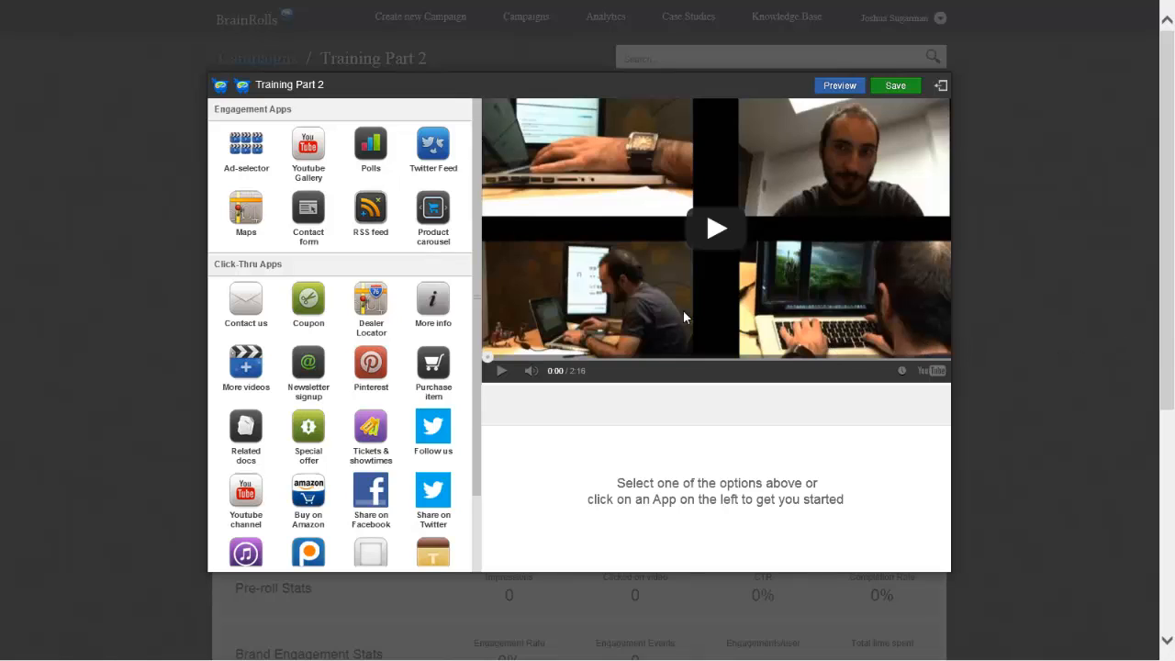
Add the Maps app to the video and set its tooltip text to "Find Brainient"
left_click(259, 214)
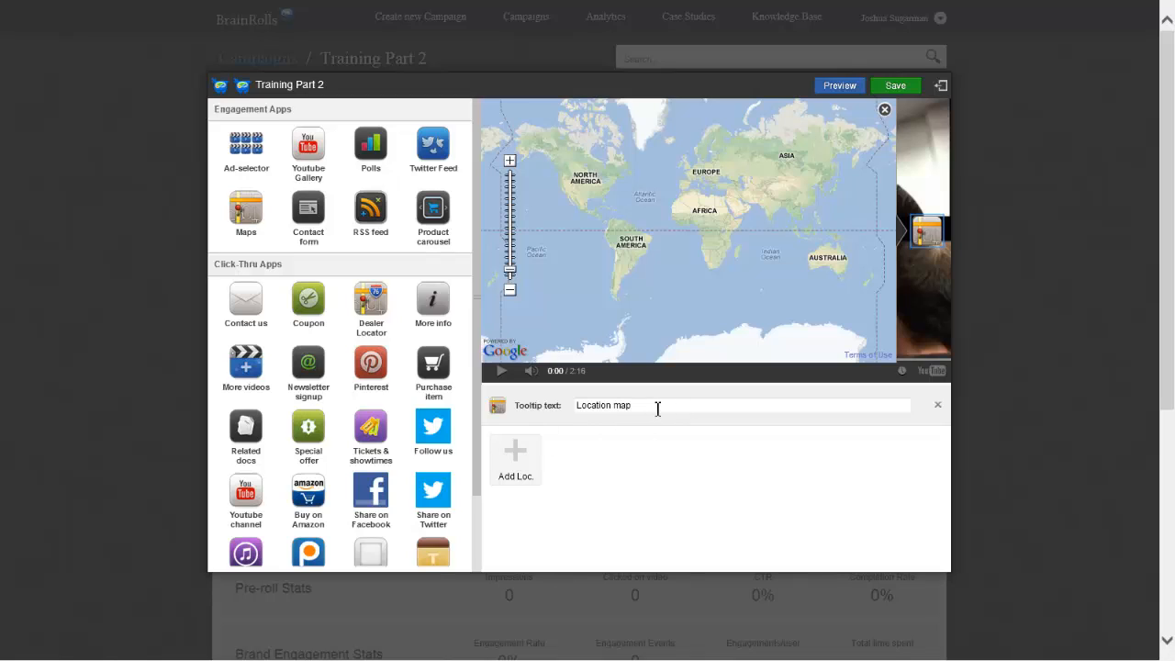
left_click_drag(657, 408, 574, 409)
type("Find Brainient")
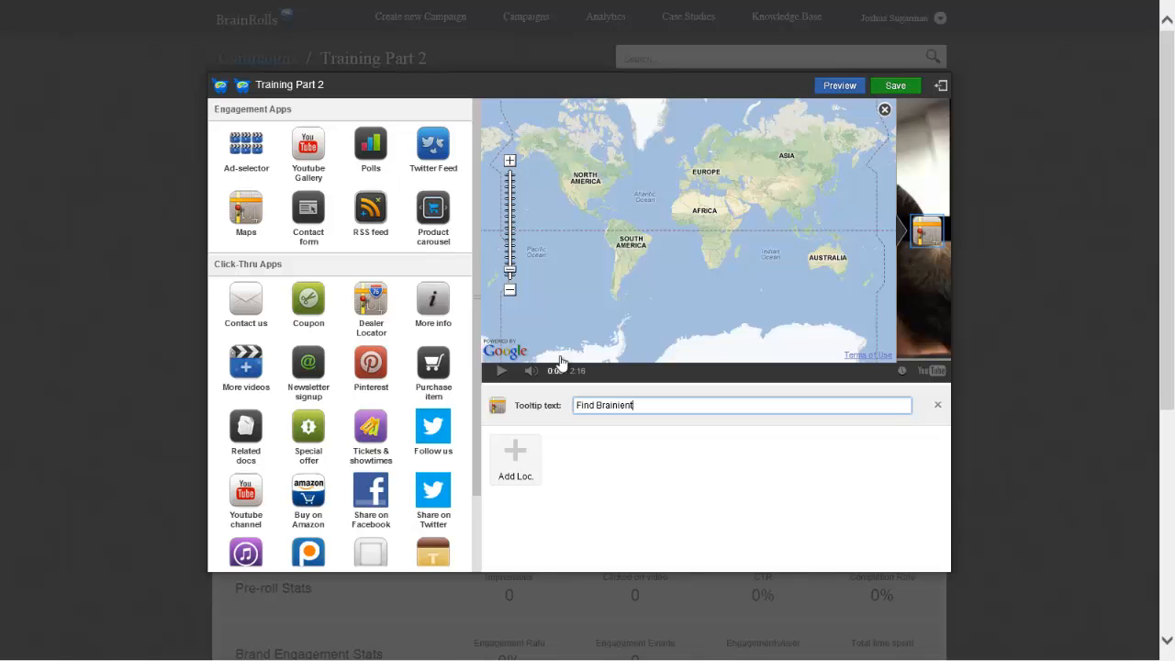
Add a location to the map and search for the street address of Brainient's London head office
left_click(526, 463)
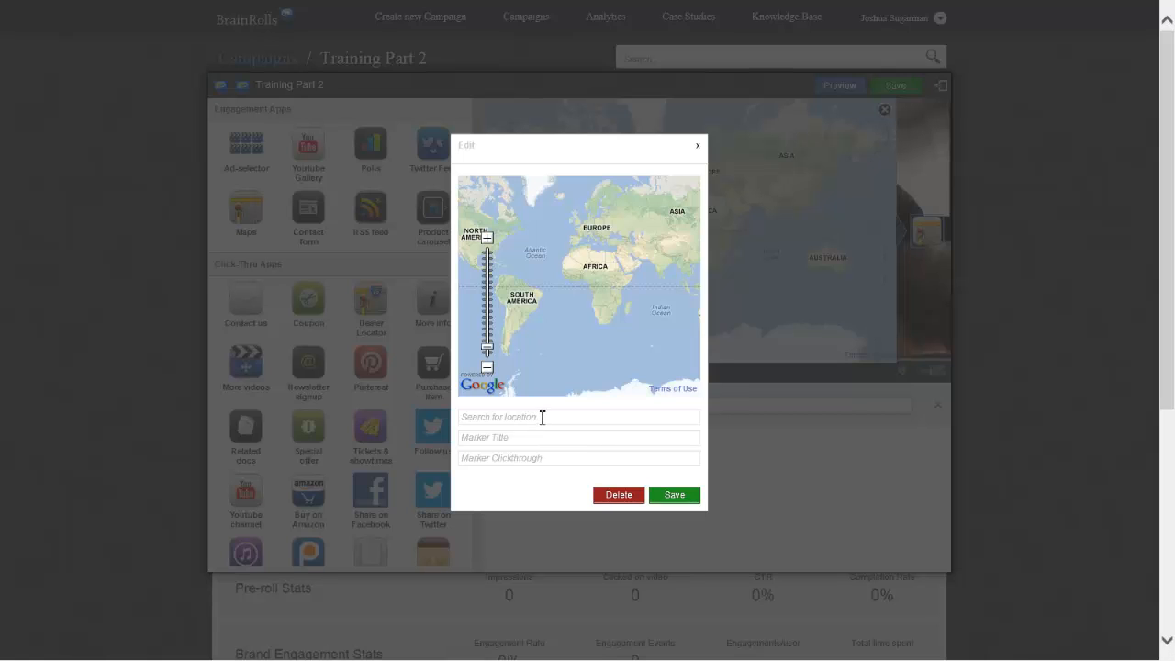
left_click(542, 418)
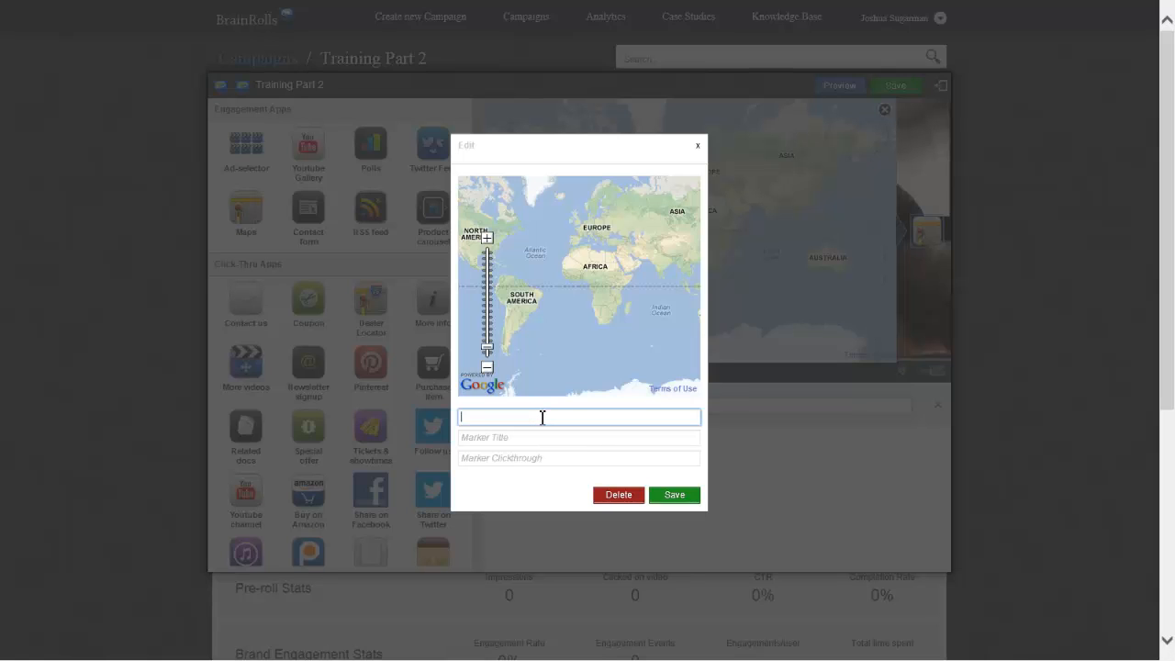
type("2 Sheraton ")
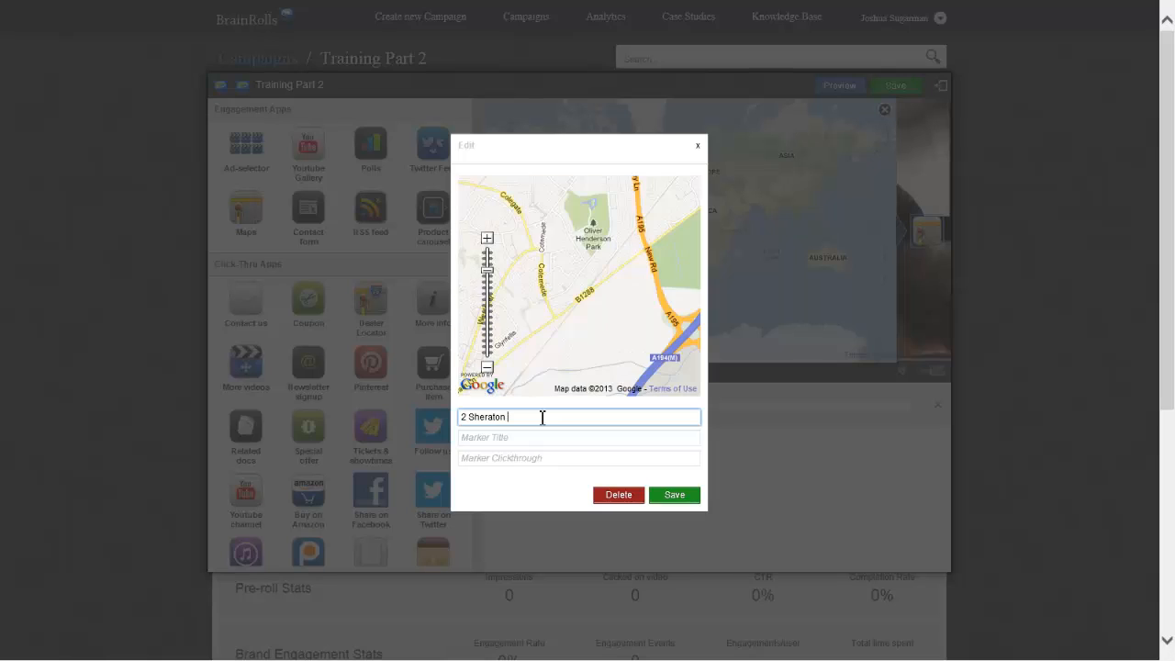
type("Street, Lond")
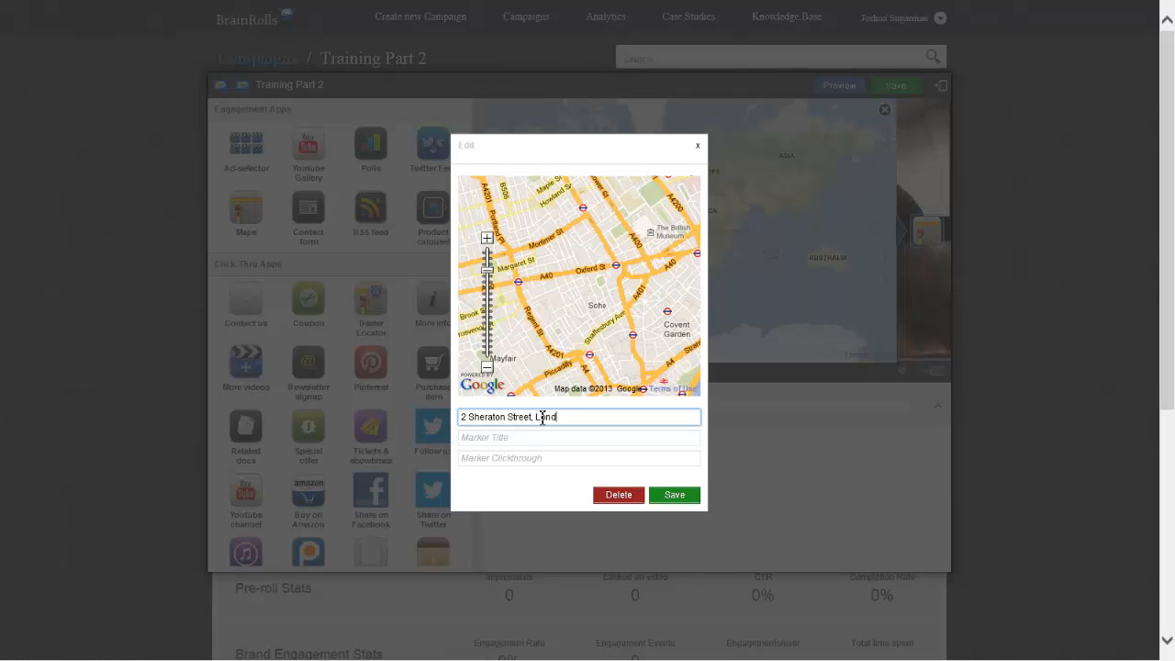
type("on")
left_click(528, 438)
type("Brain")
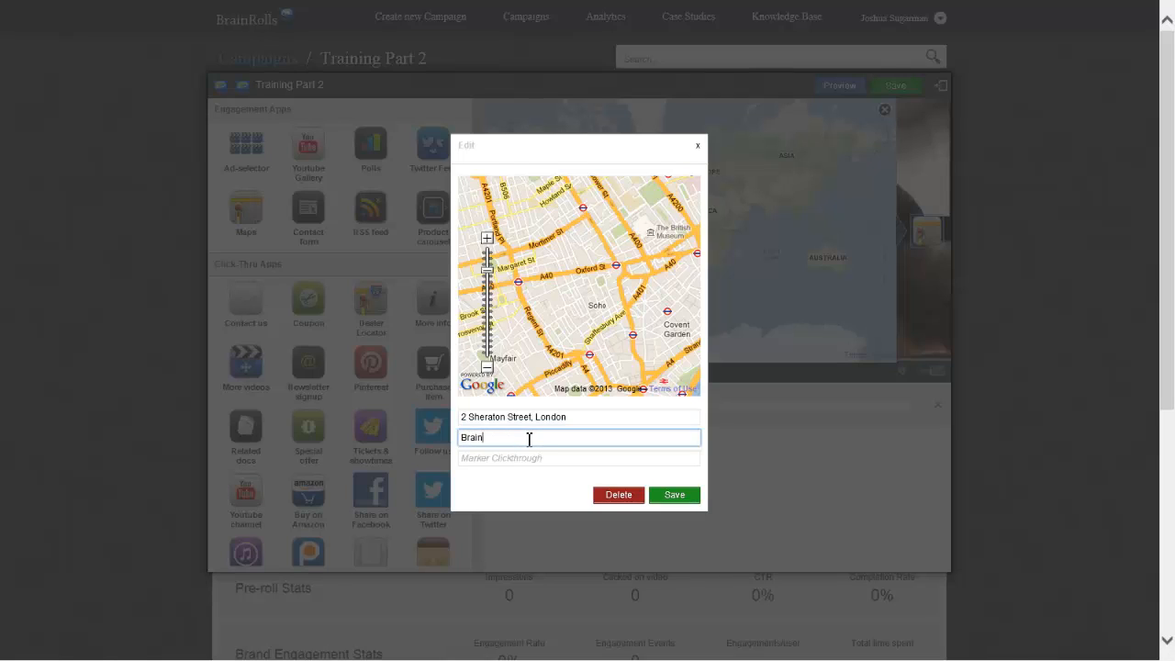
type("ient's Head Office,  2 Sheraton Street, London")
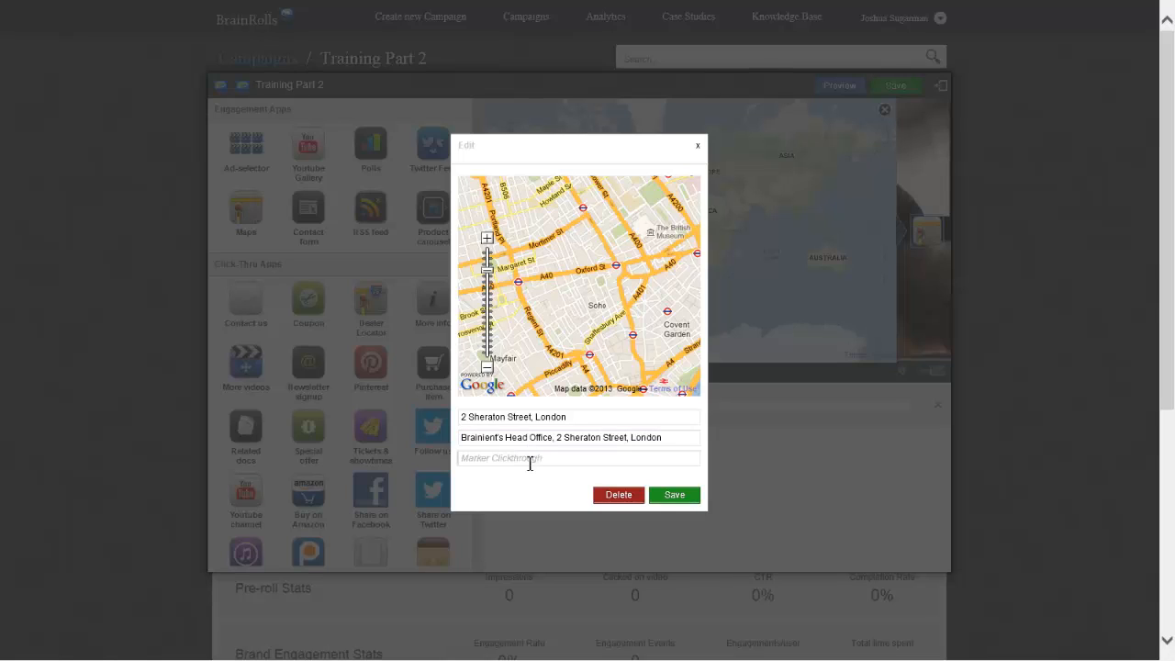
left_click(529, 462)
type("ht")
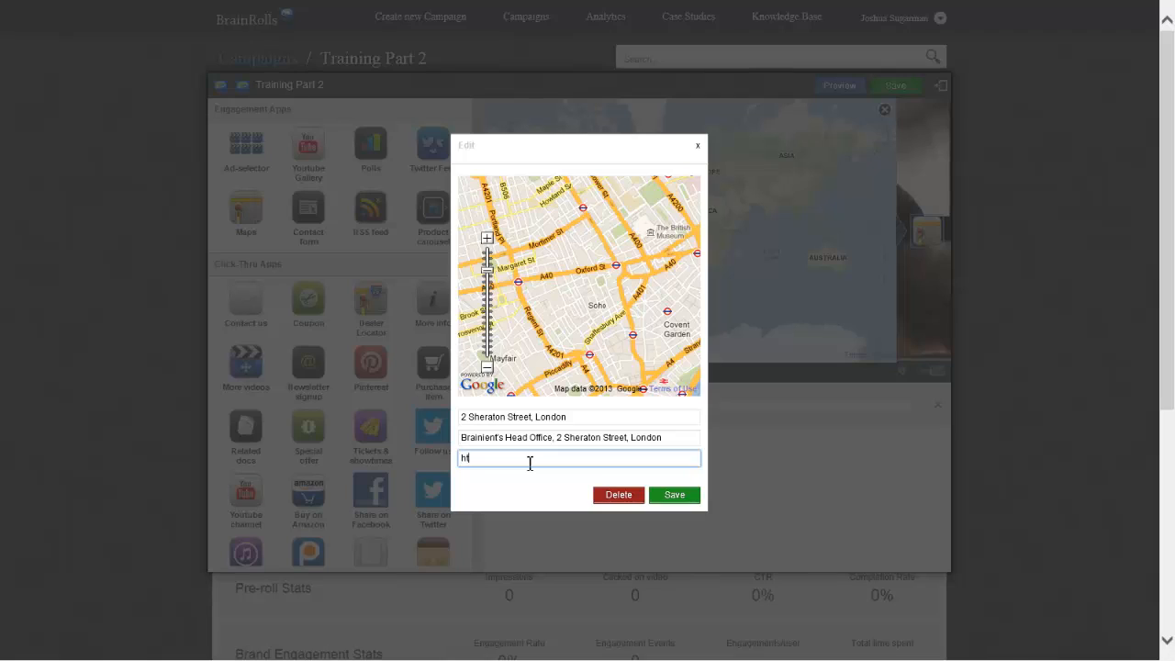
type("tp://www.brainient.com")
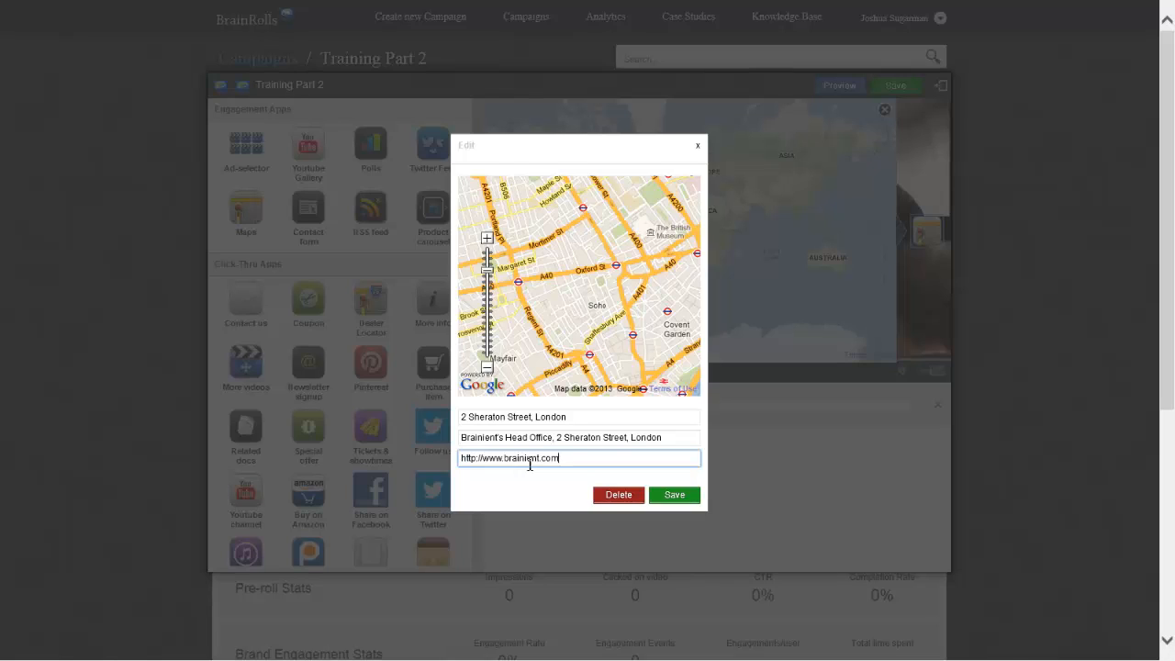
left_click(690, 497)
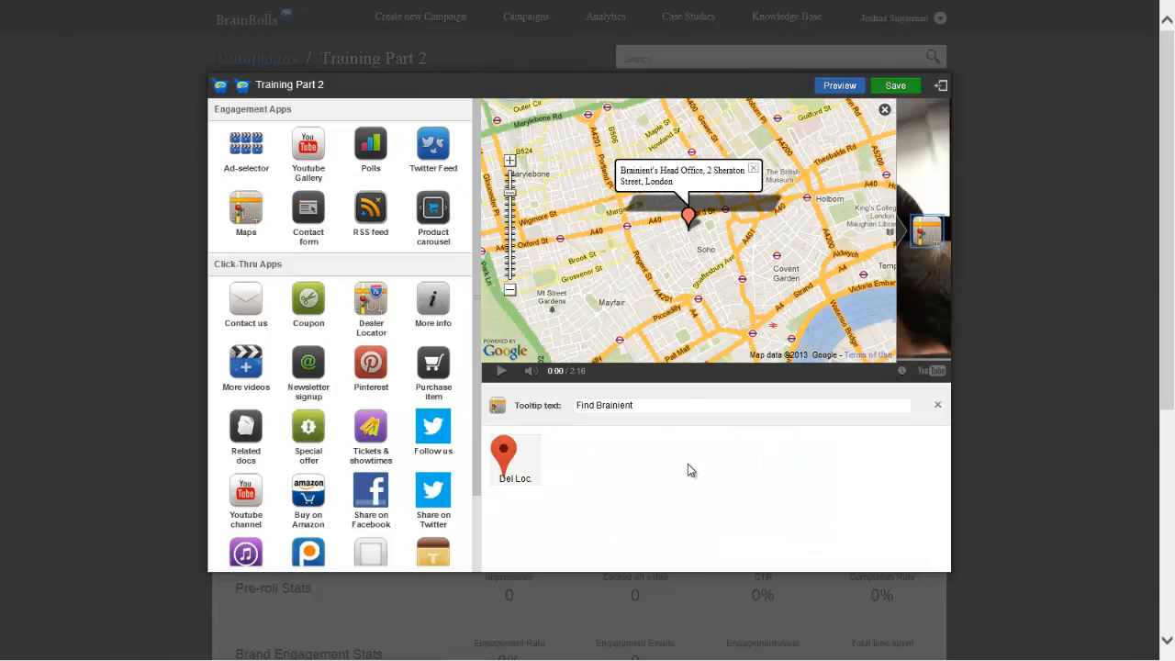
Save the campaign video and preview it with the sound muted
left_click(902, 85)
left_click(853, 87)
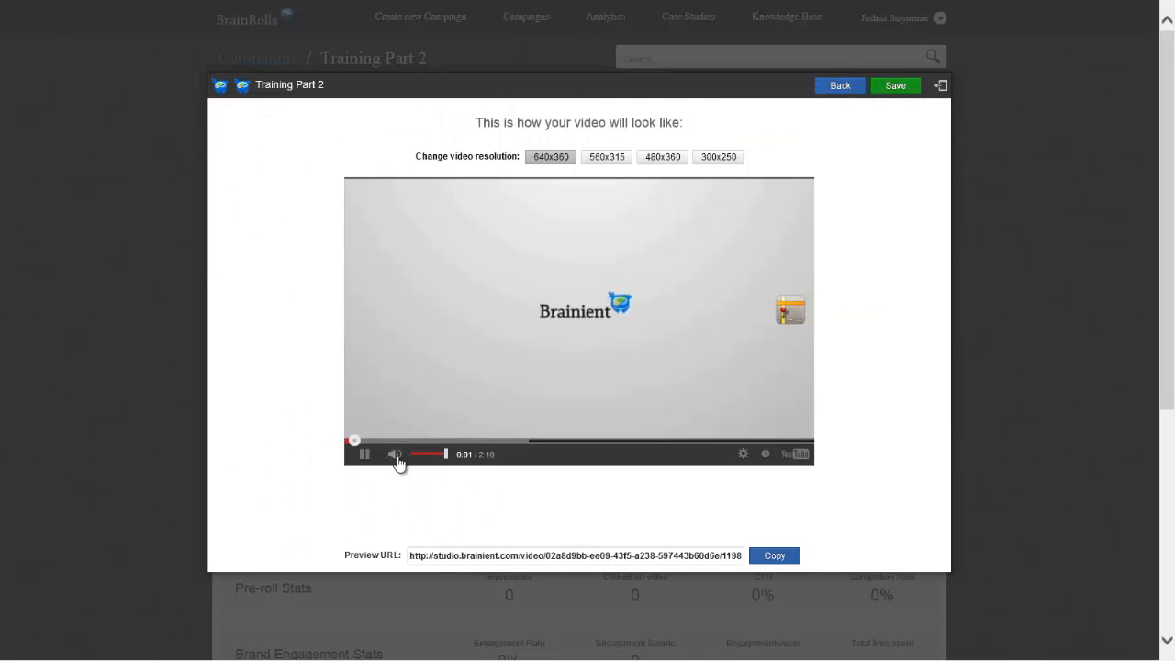
left_click(395, 454)
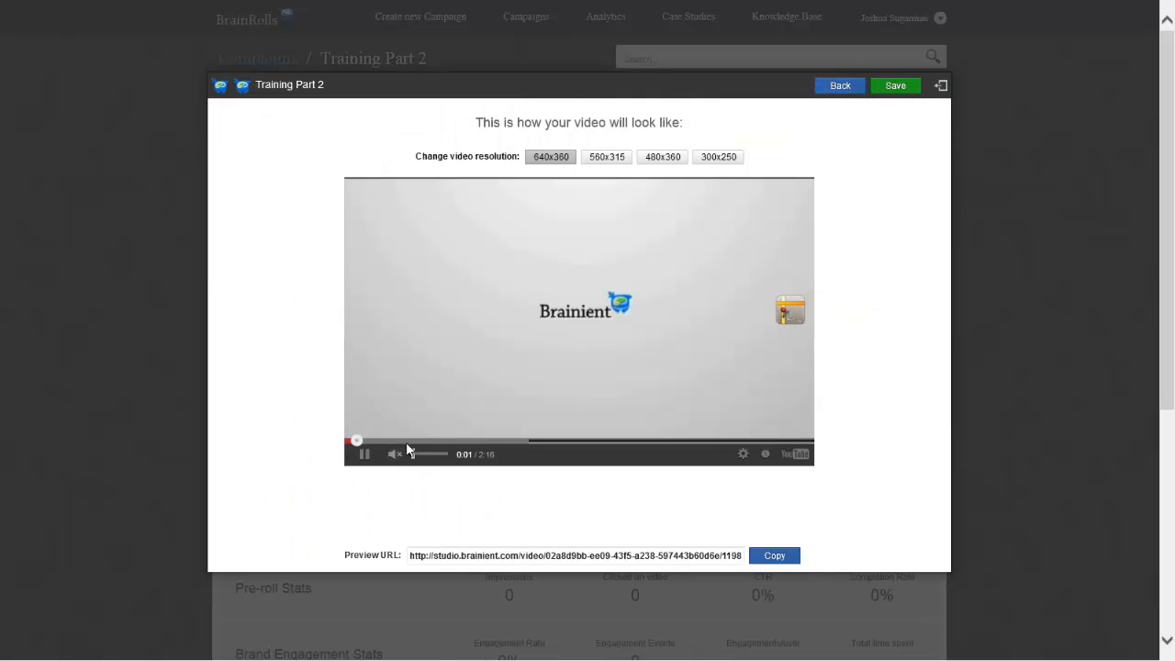
Test the map app in the preview by following the marker's clickthrough link, and return to the editor
left_click(789, 313)
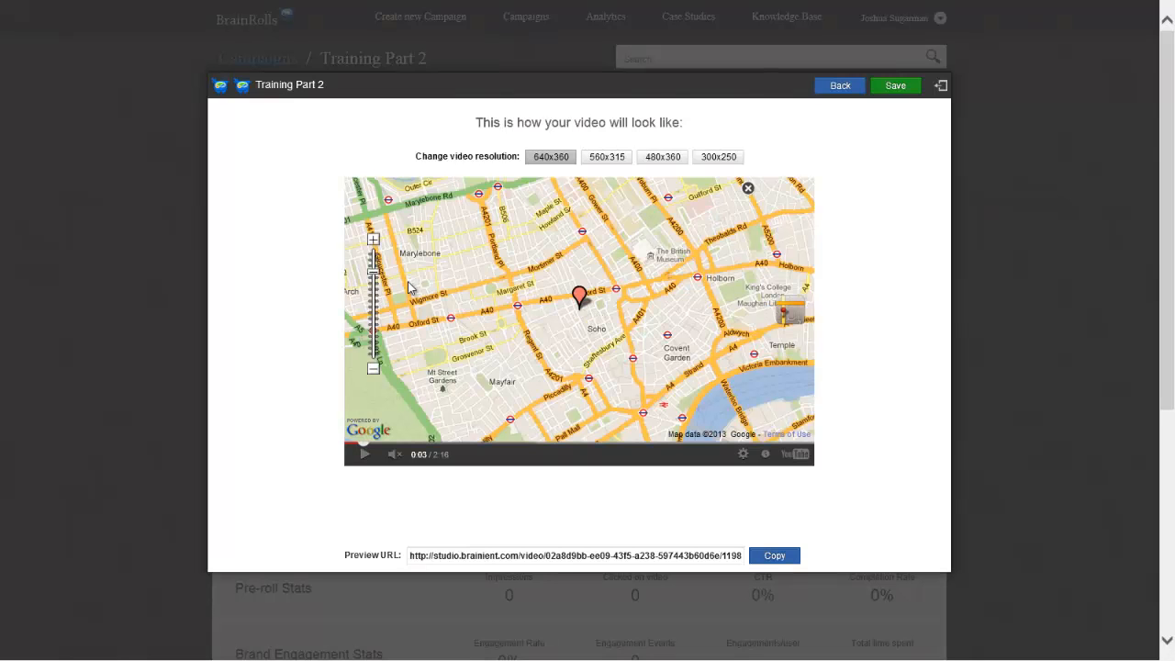
left_click(580, 297)
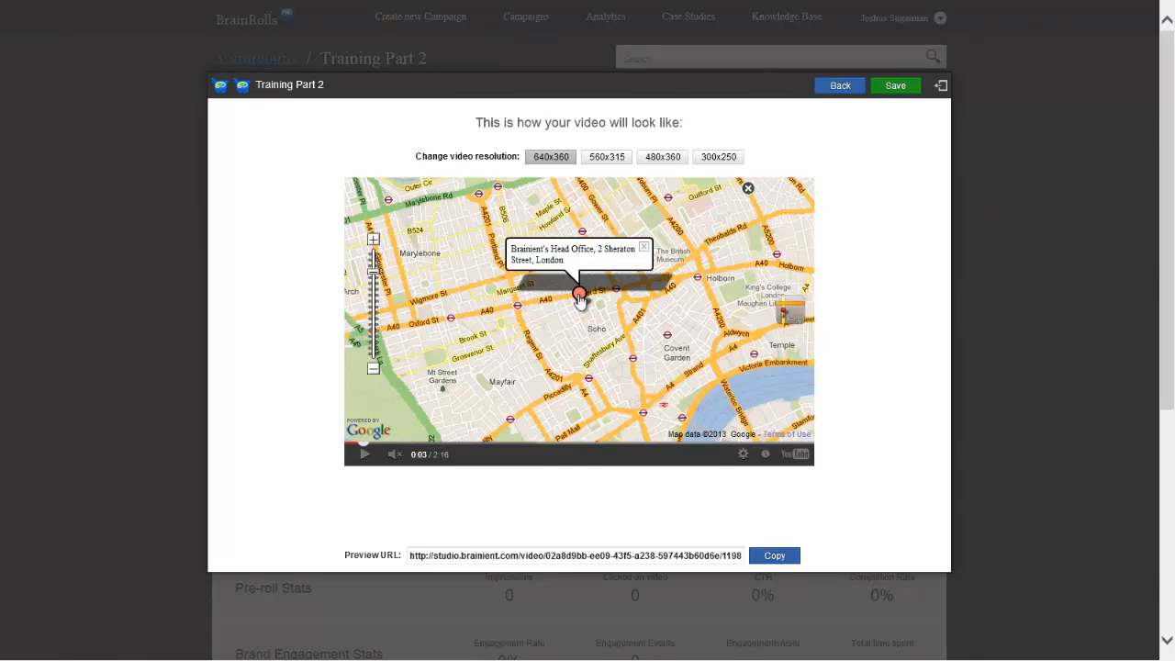
left_click(563, 255)
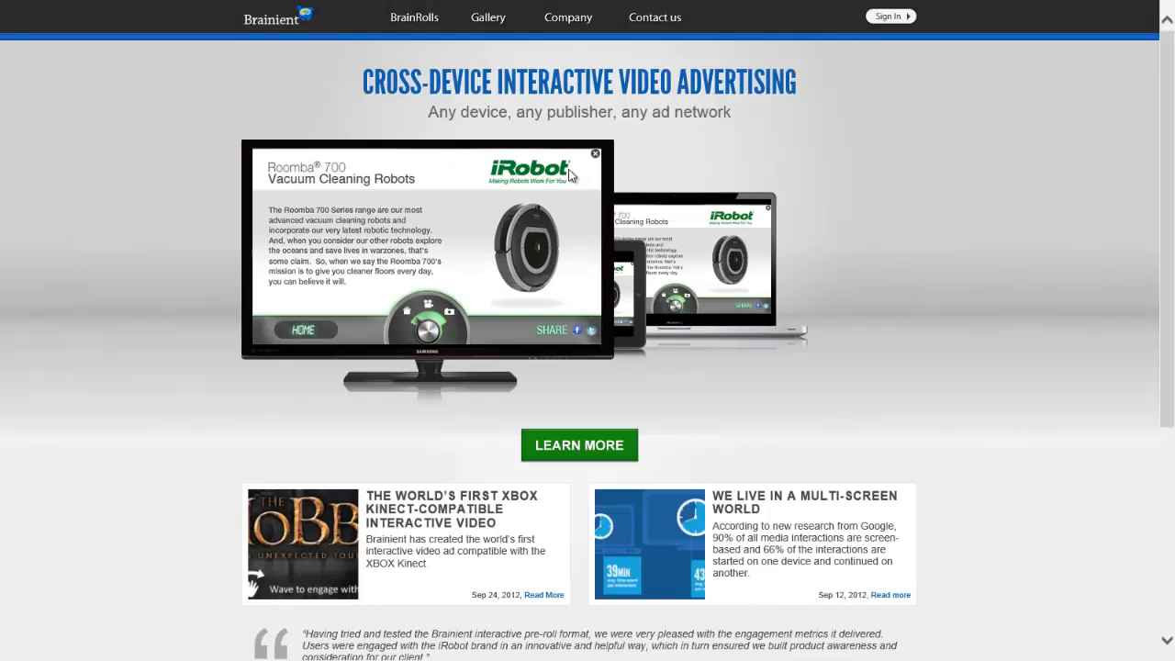
left_click(433, 11)
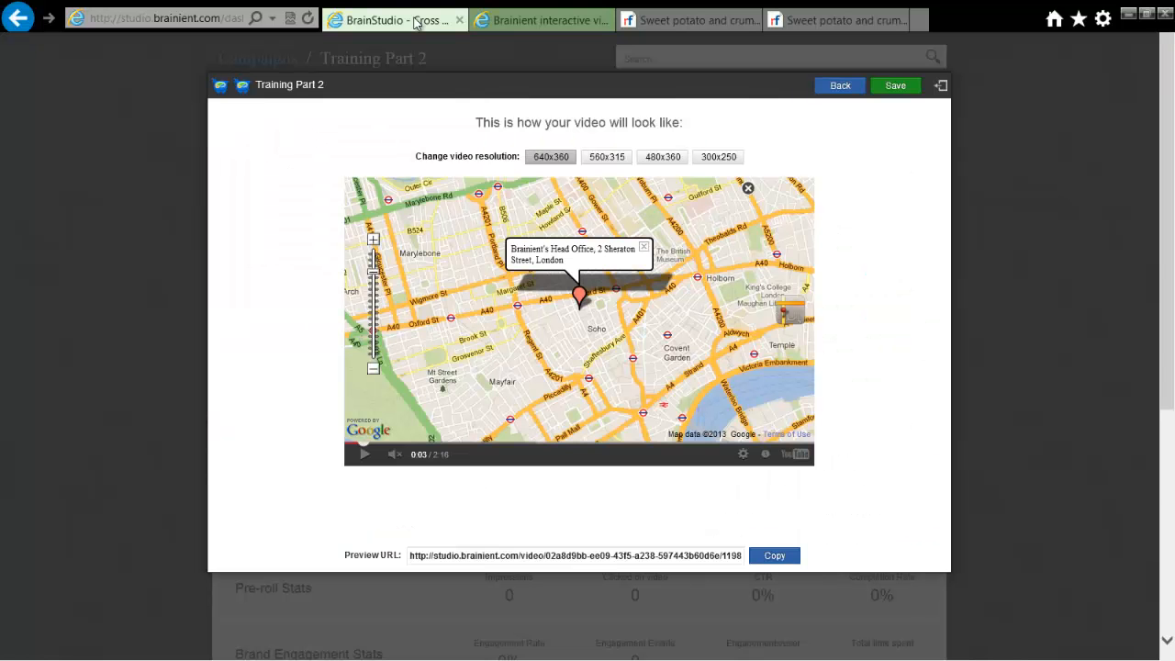
left_click(647, 247)
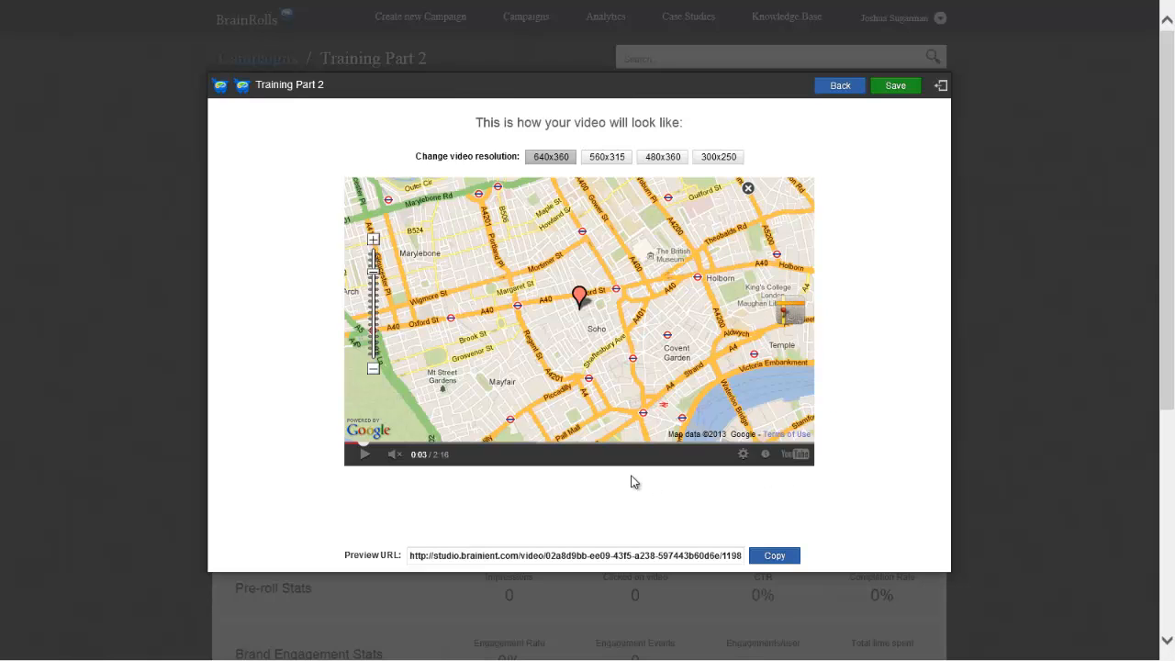
left_click(850, 90)
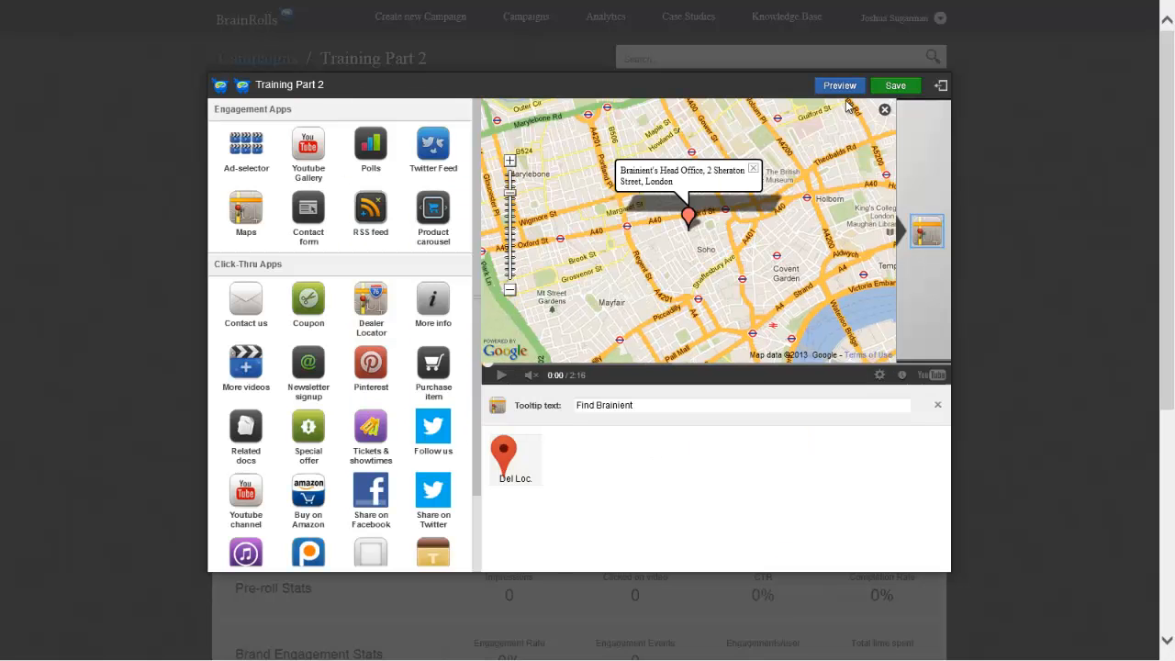
Remove the Maps app from the video, add a Product carousel instead, and set its position to bottom
left_click(937, 408)
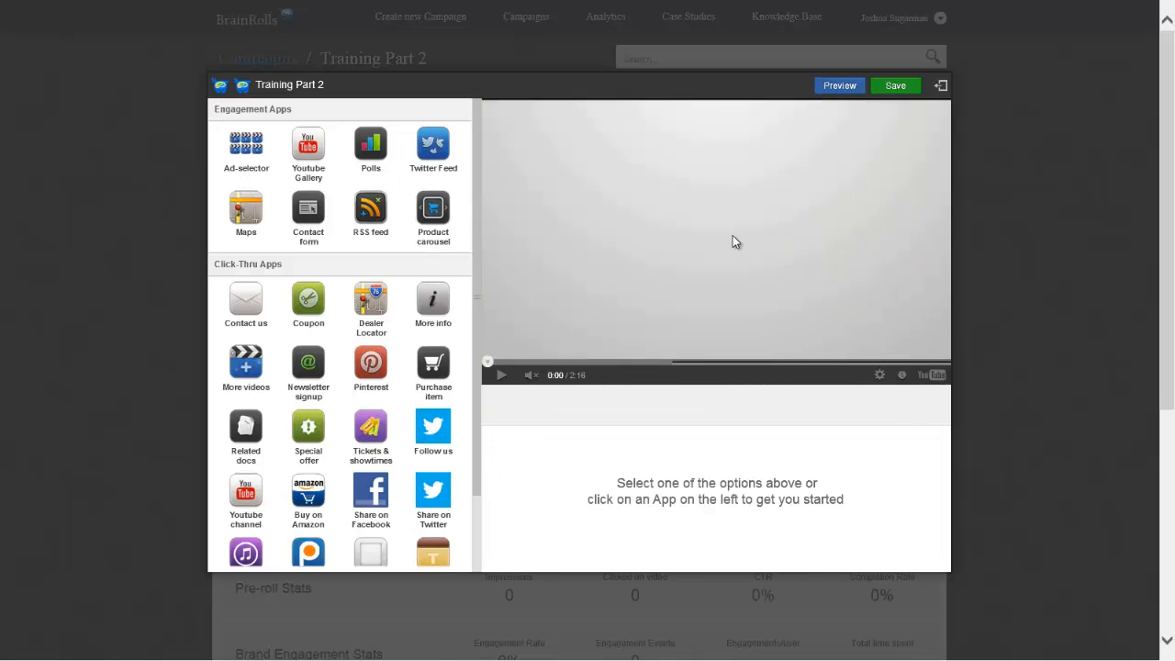
left_click(435, 223)
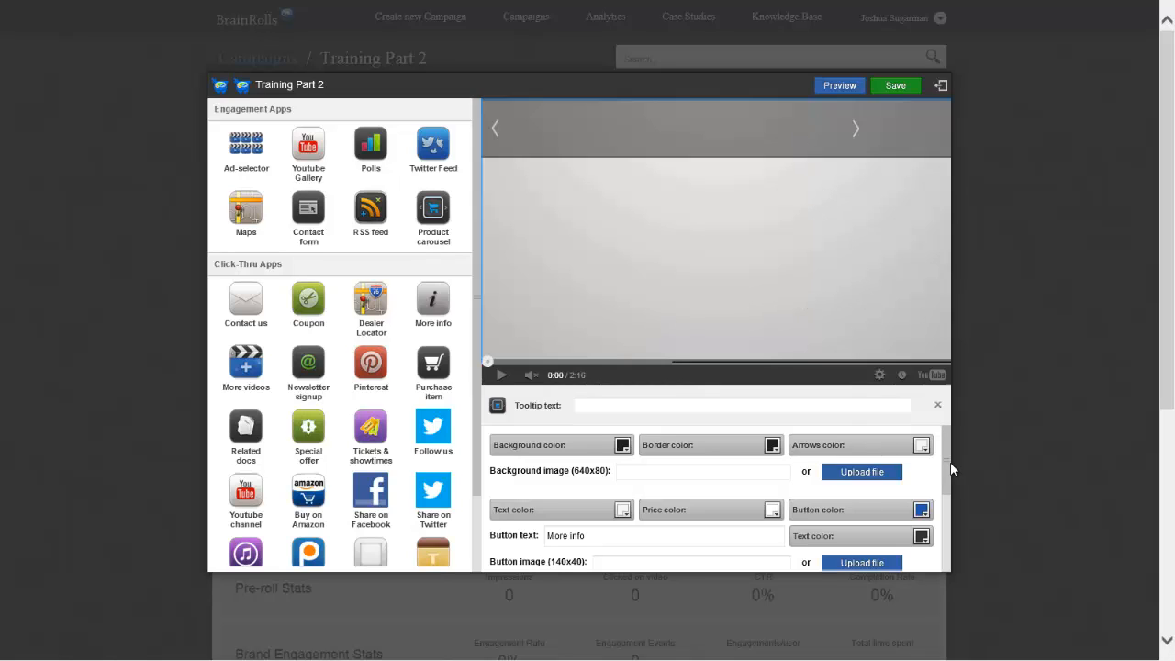
scroll(944, 528, "down", 3)
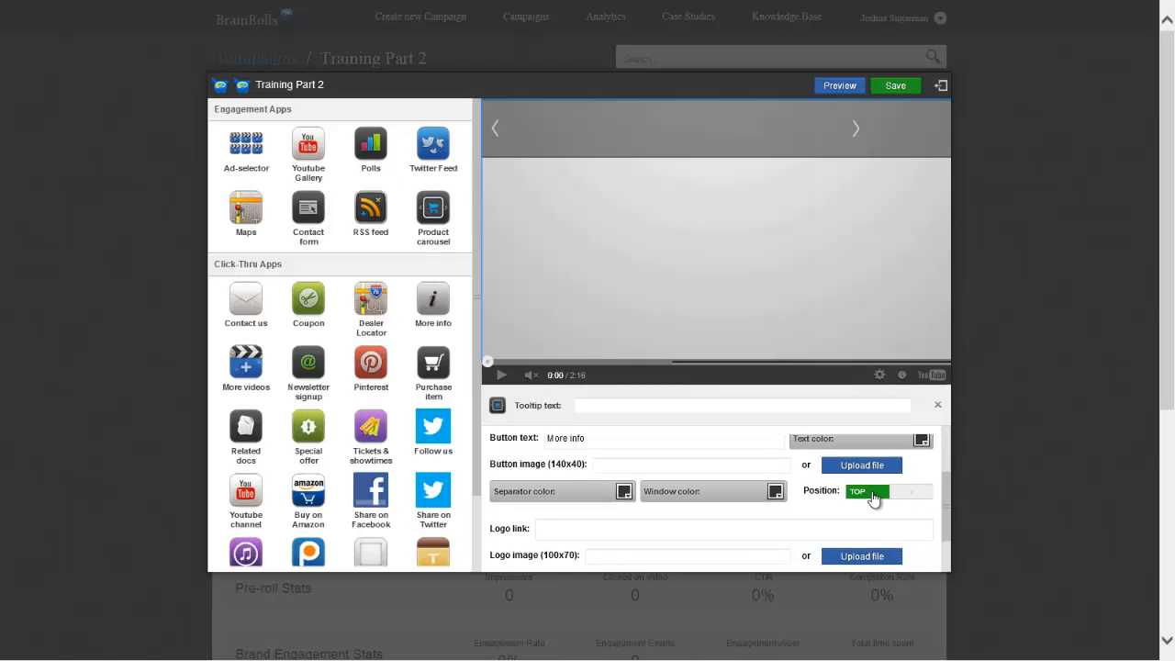
left_click(896, 501)
left_click(900, 502)
left_click(902, 501)
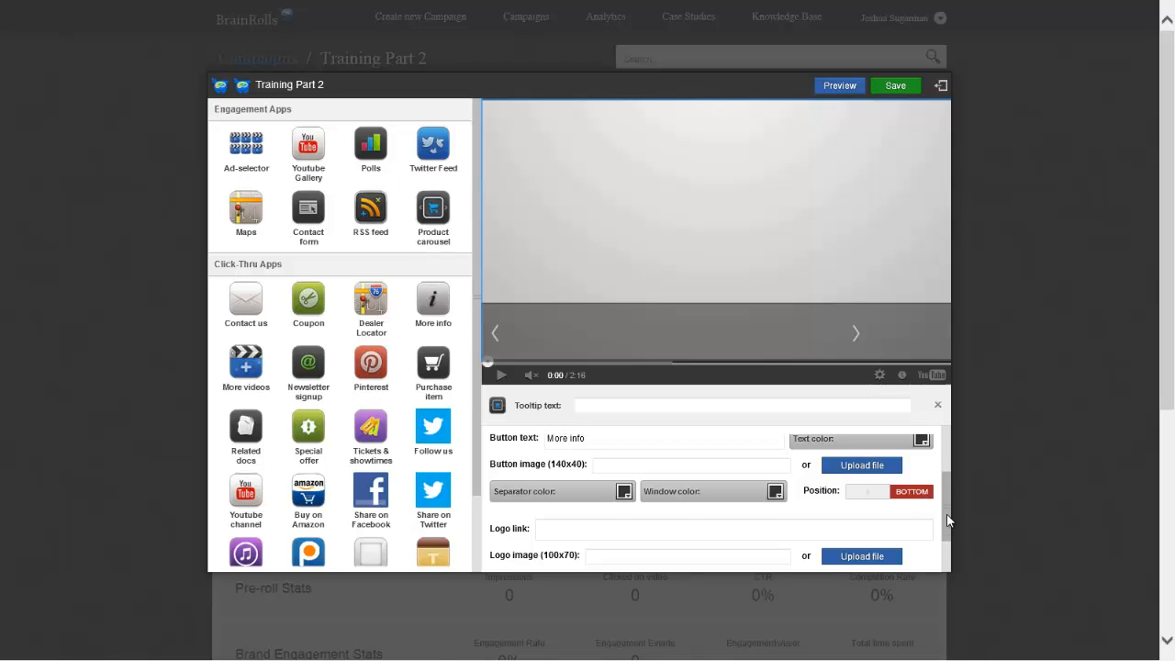
Try 006633 as the carousel's background color and settle on black (000000)
left_click_drag(948, 520, 945, 470)
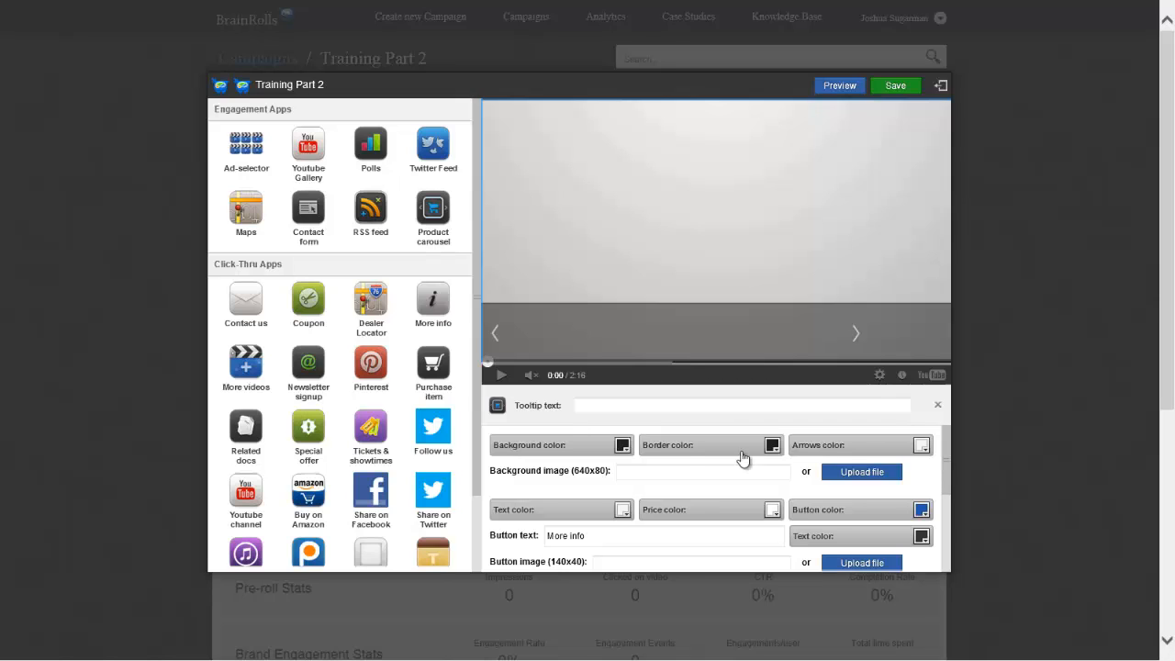
left_click(625, 448)
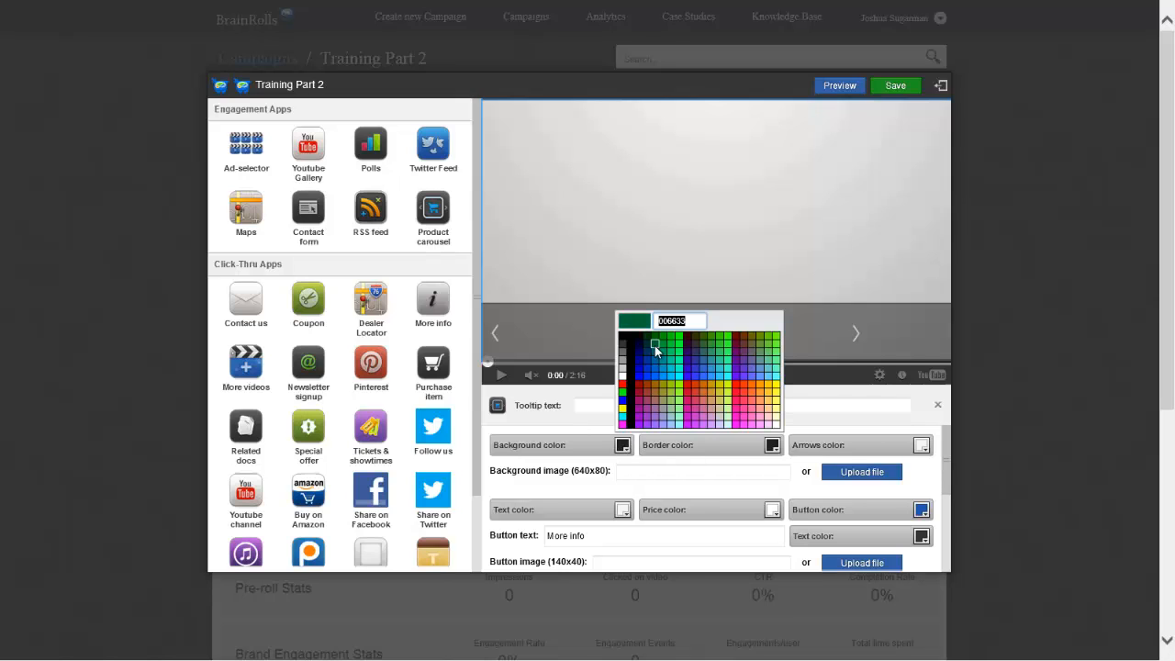
left_click(653, 343)
left_click(625, 451)
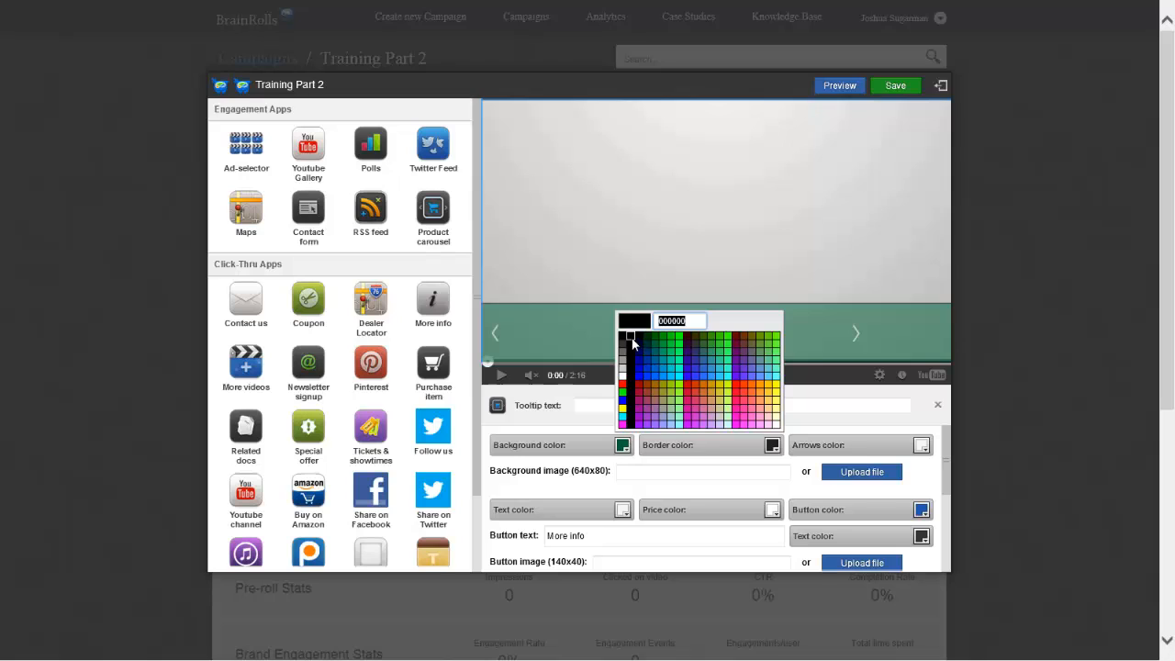
left_click(632, 337)
Set the carousel's border color to dark blue and its arrows color to dark green
left_click(772, 446)
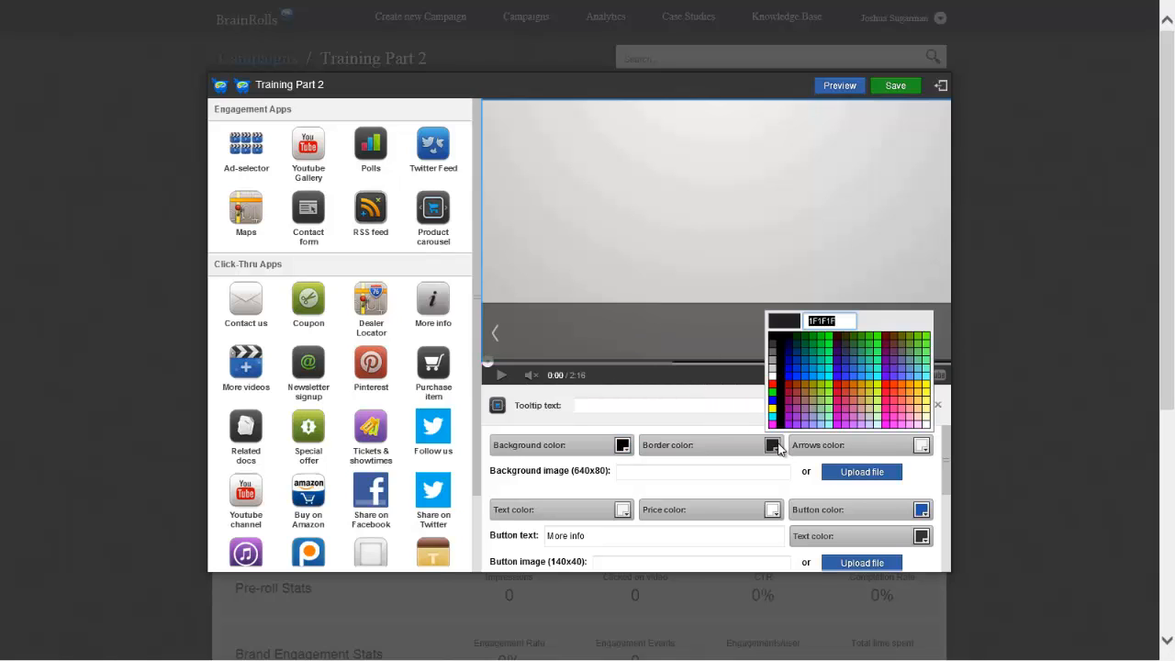
left_click(797, 362)
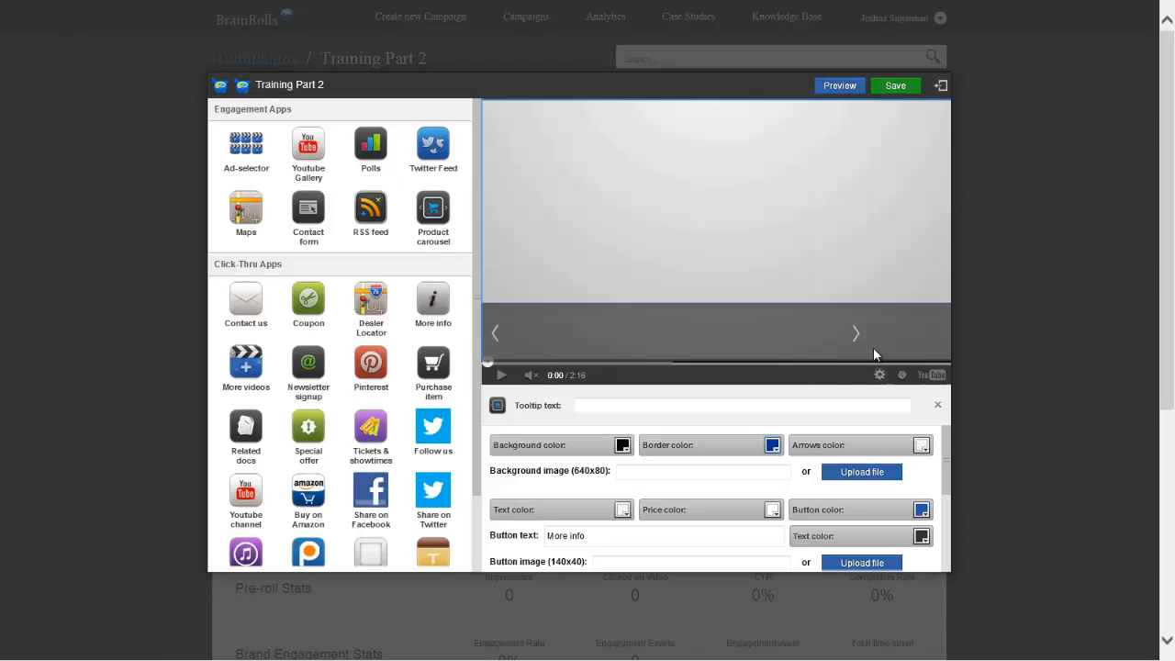
left_click(921, 447)
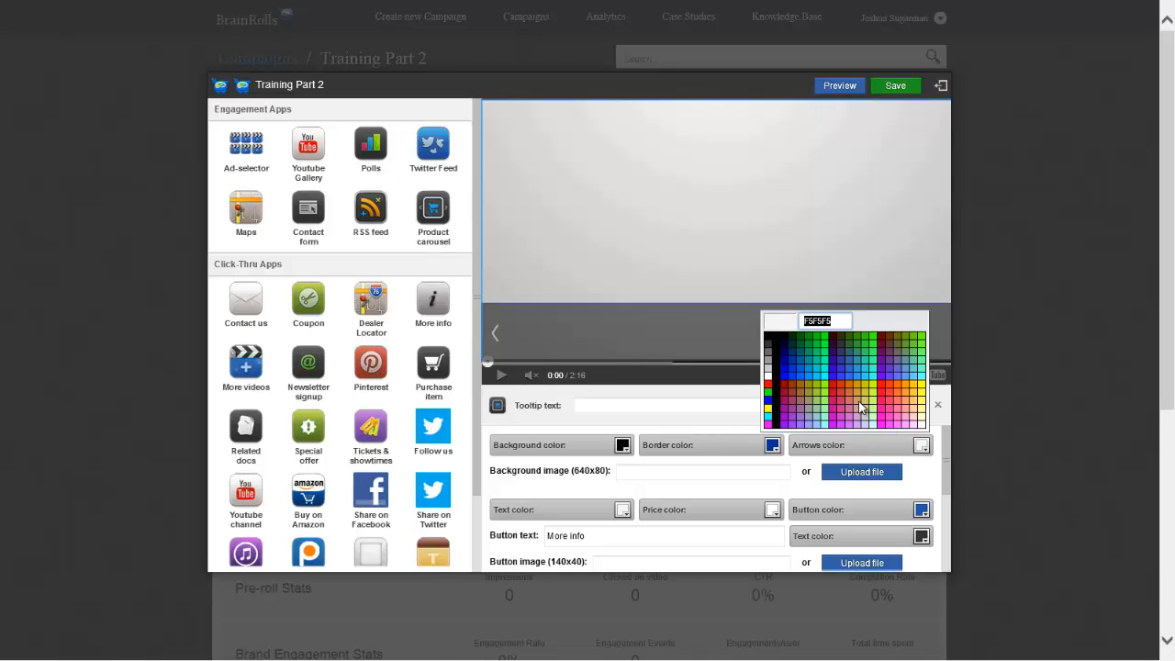
left_click(800, 340)
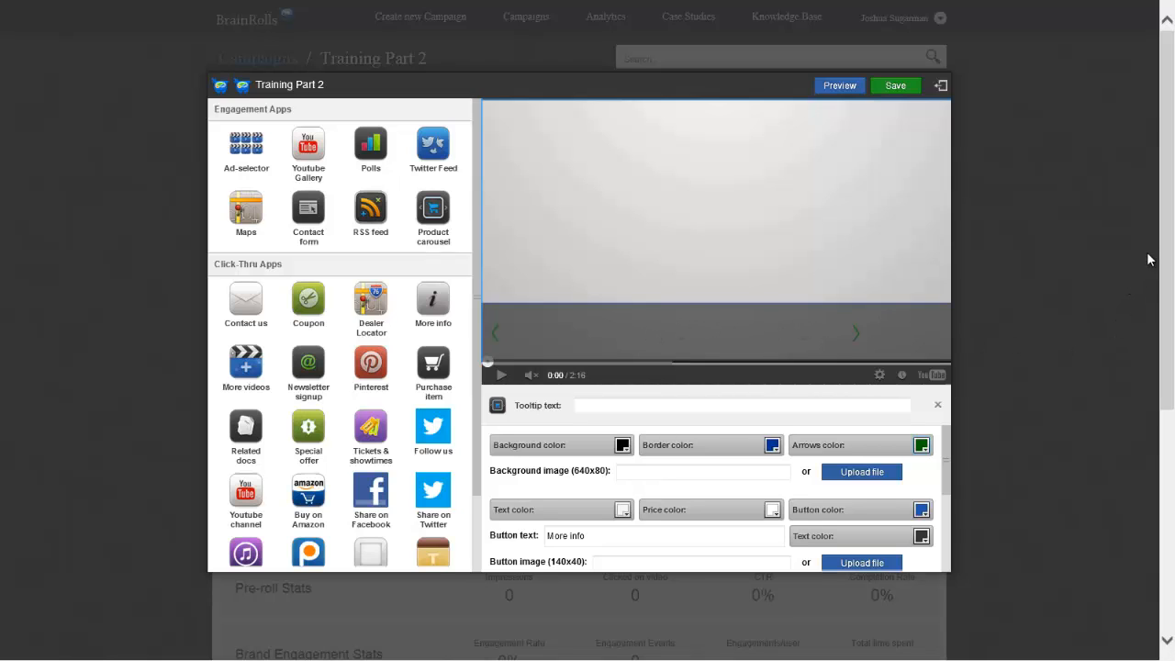
Leave the carousel's logo settings and search Google Images for "xbox logo small" in a new browser tab
scroll(1148, 276, "down", 1)
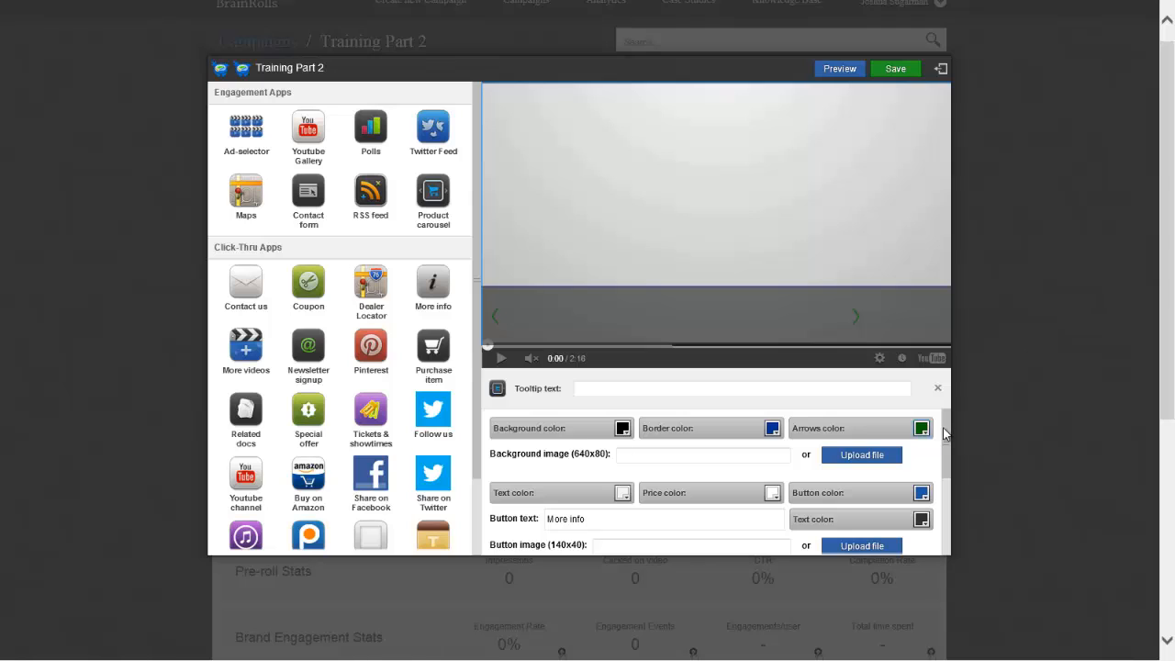
left_click_drag(947, 438, 947, 459)
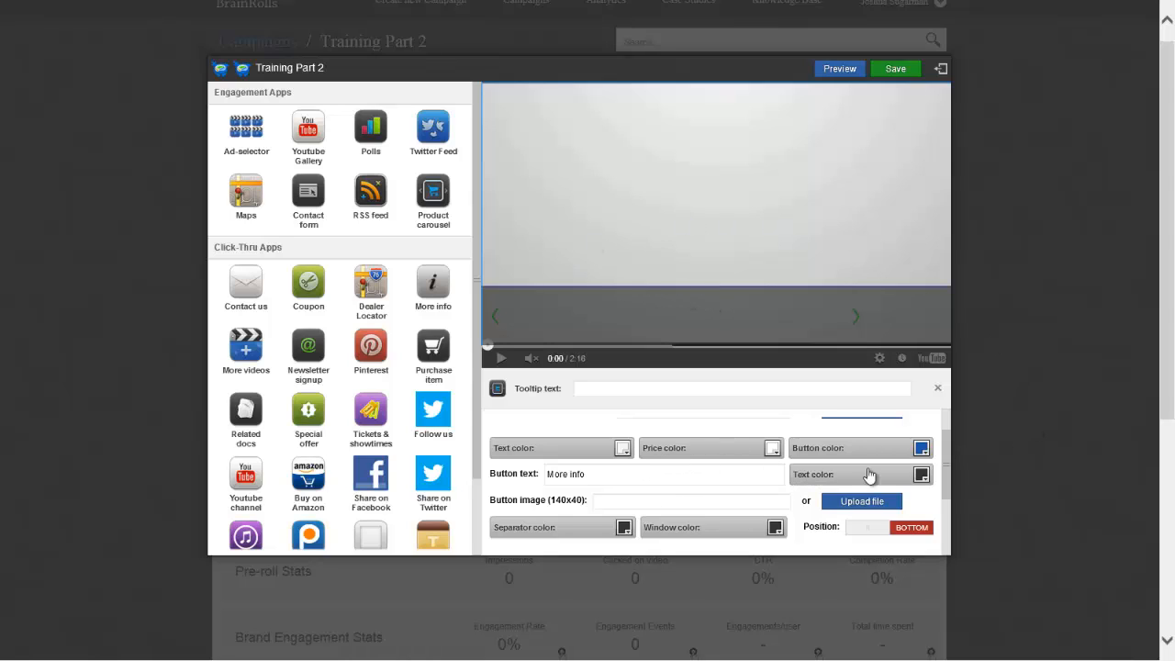
left_click_drag(949, 454, 947, 510)
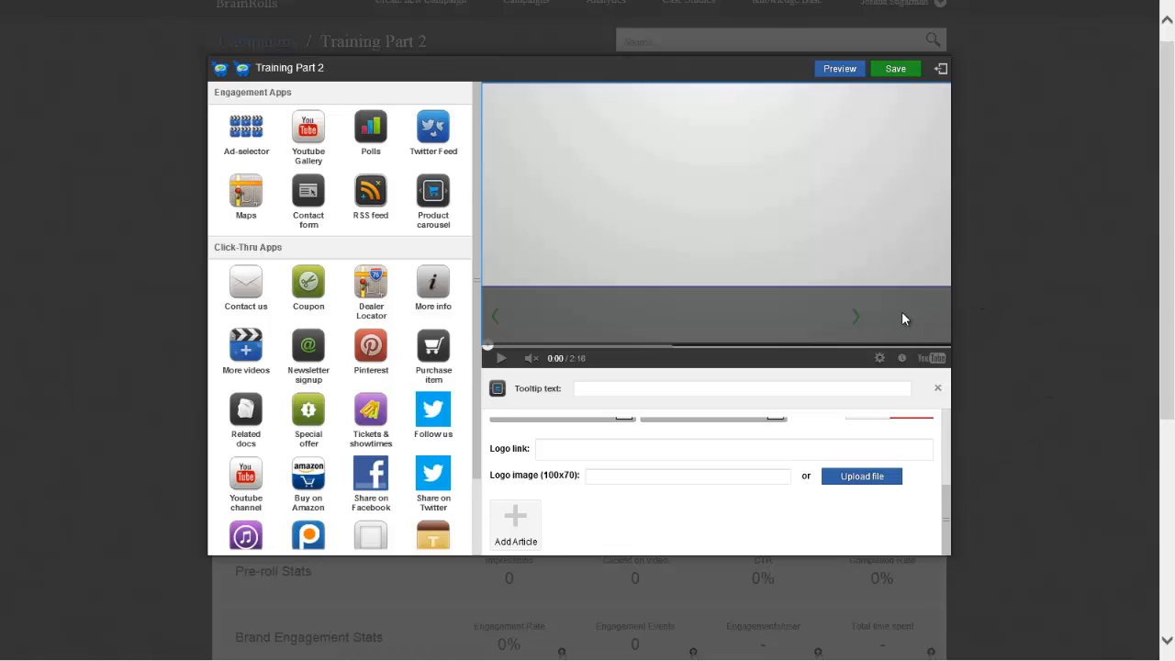
left_click(862, 479)
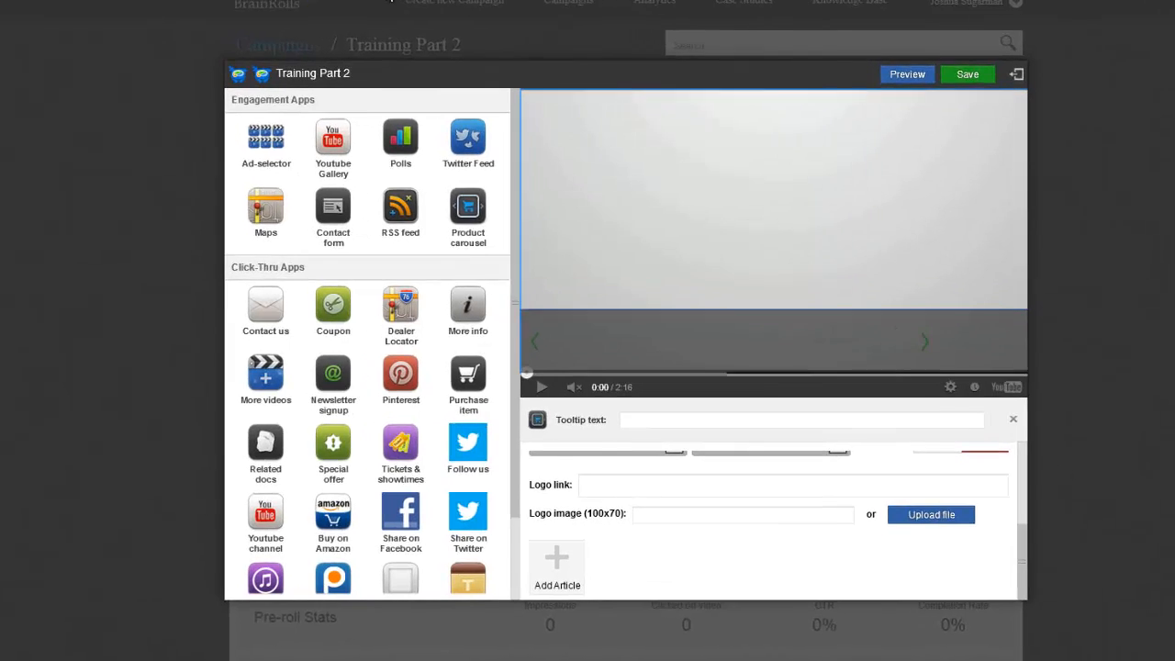
key("ctrl+t")
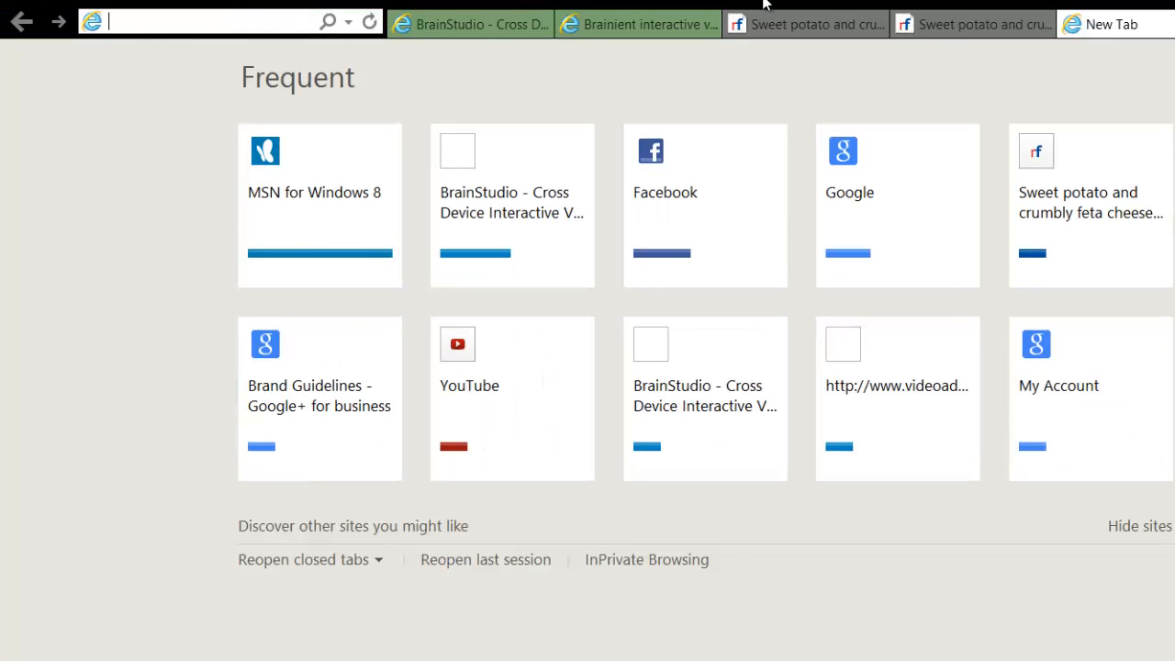
type("google.com")
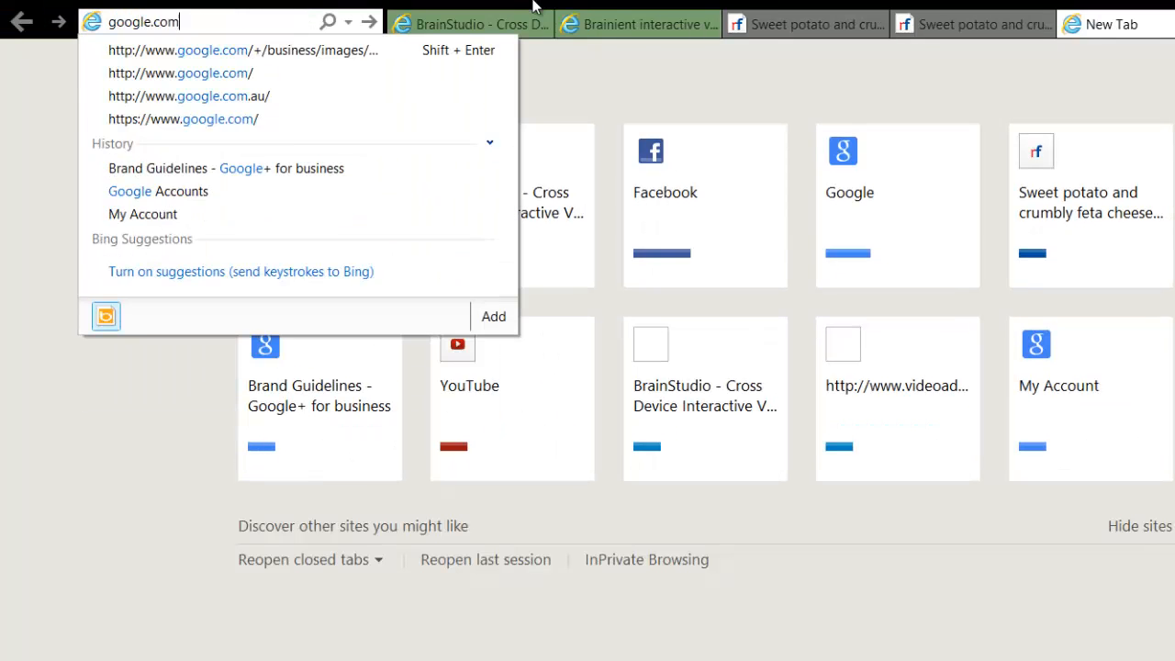
key("Return")
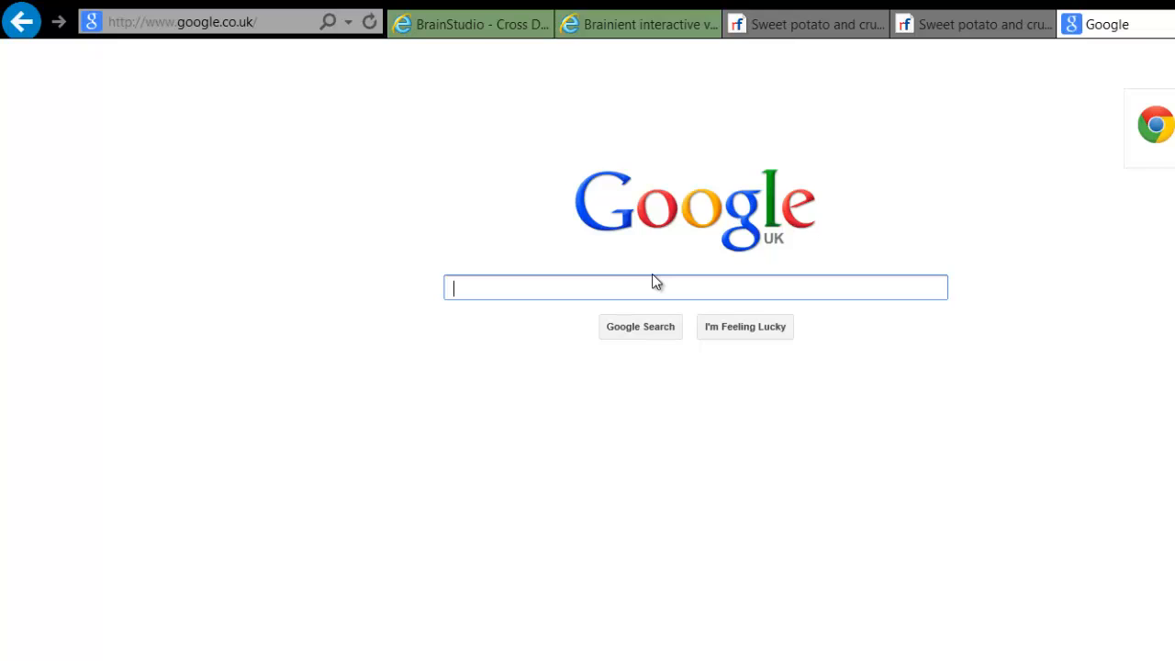
type("xbox logo")
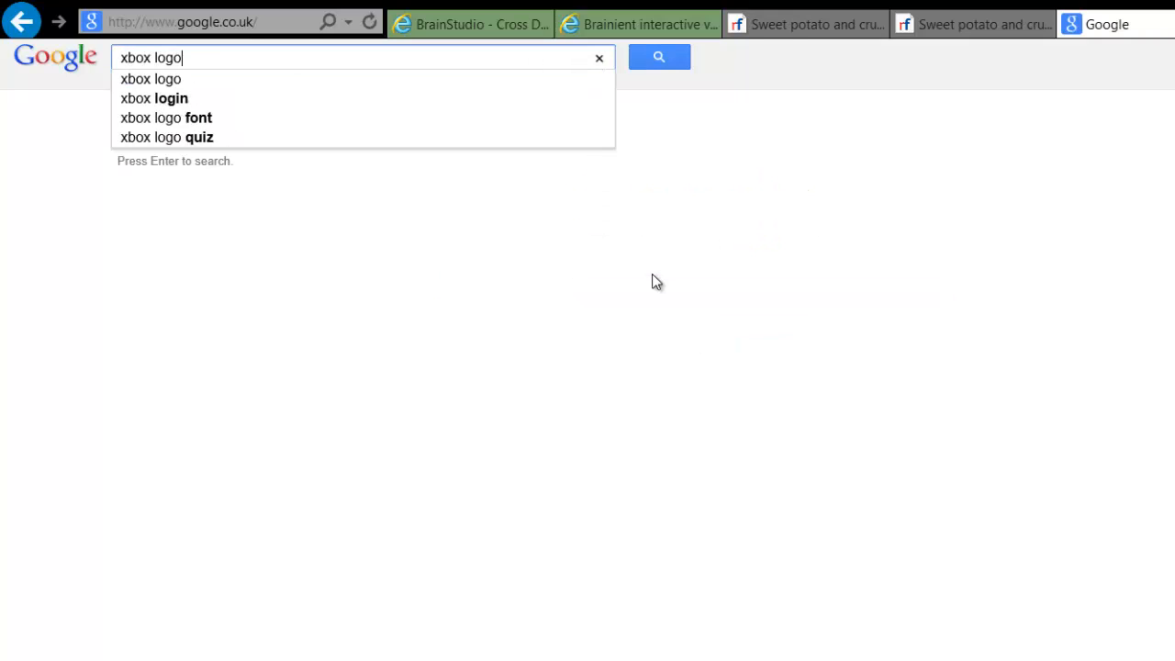
type(" small")
key("Return")
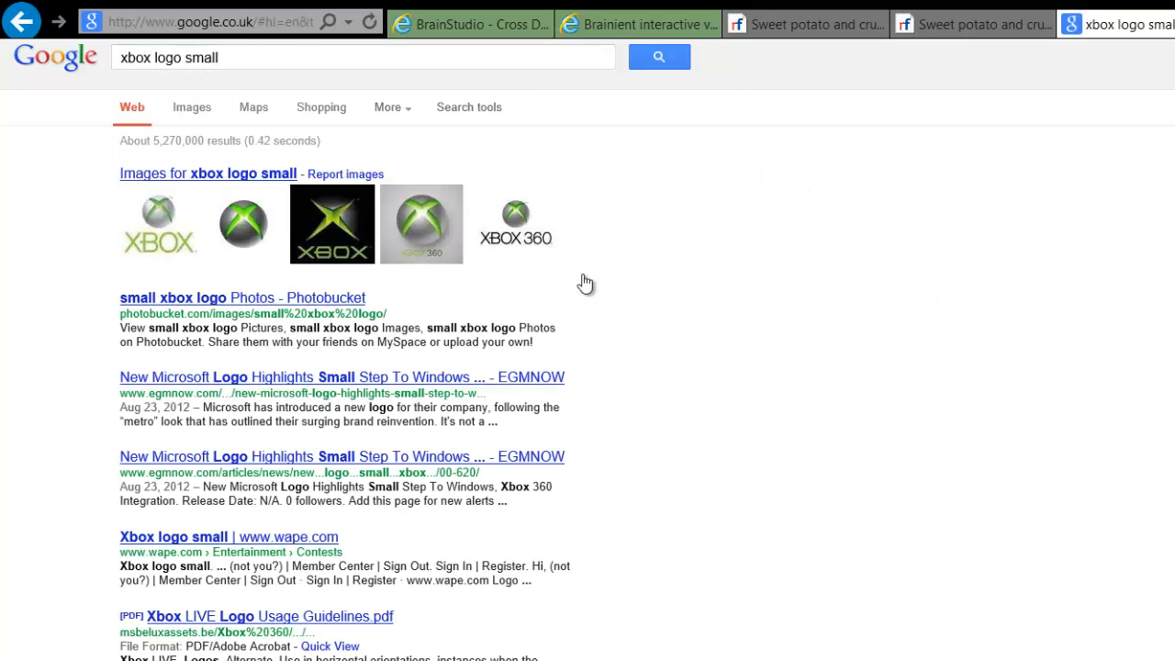
left_click(192, 108)
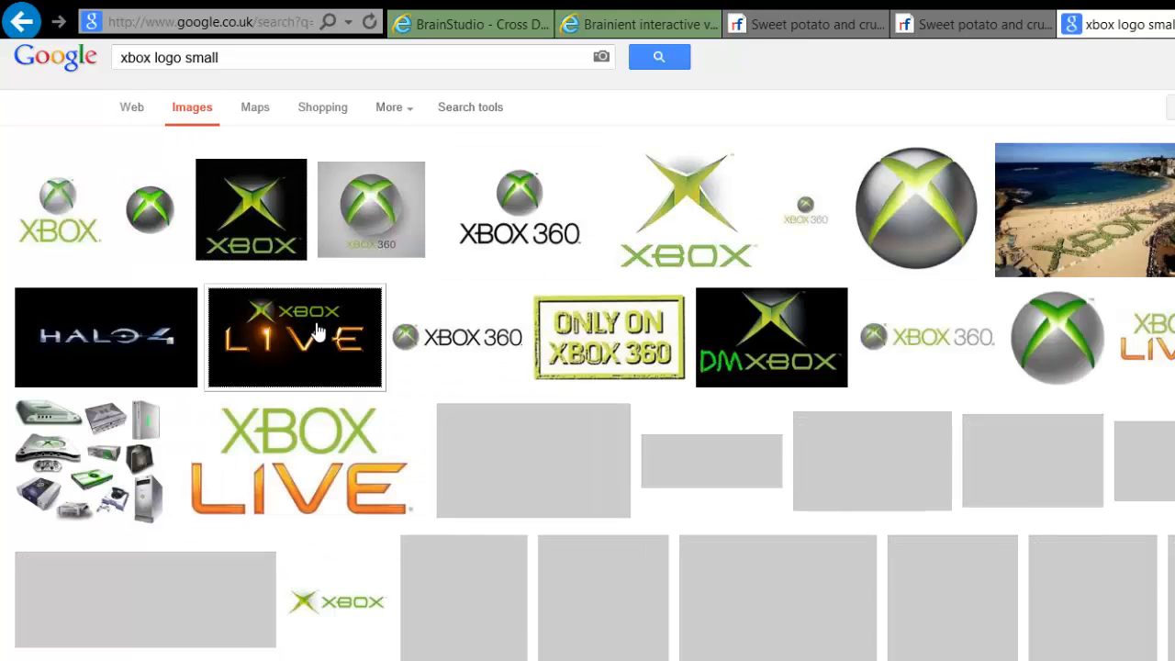
Open the Xbox Live logo at full size, copy its image address, and enter it as the carousel's logo image
left_click(329, 358)
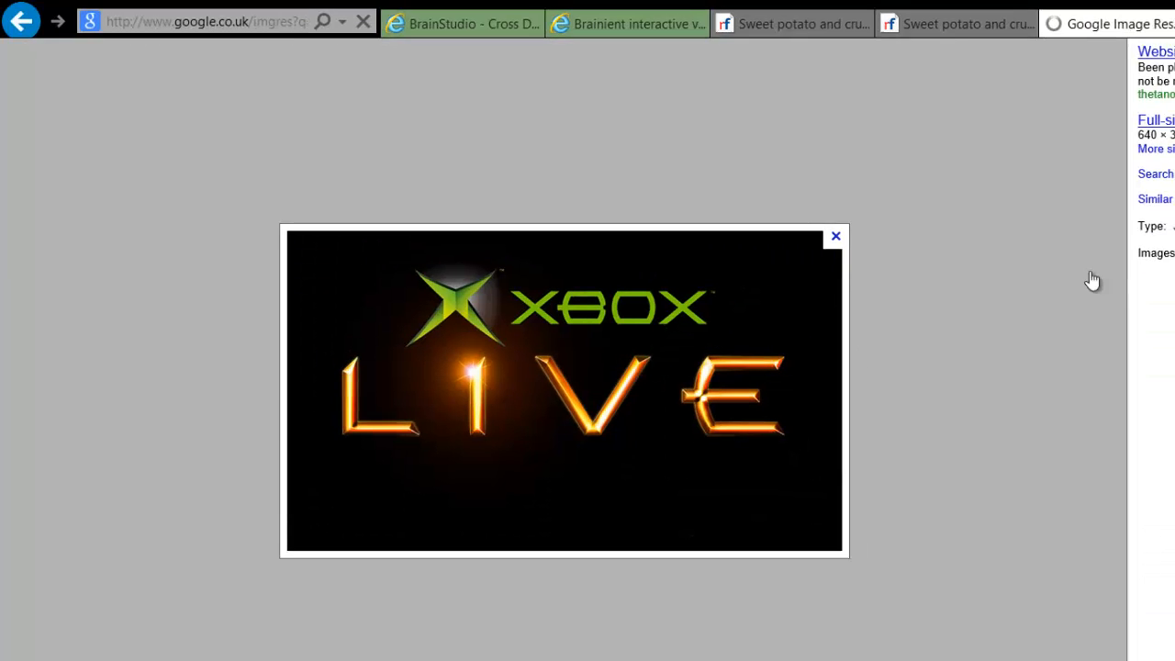
left_click(1170, 120)
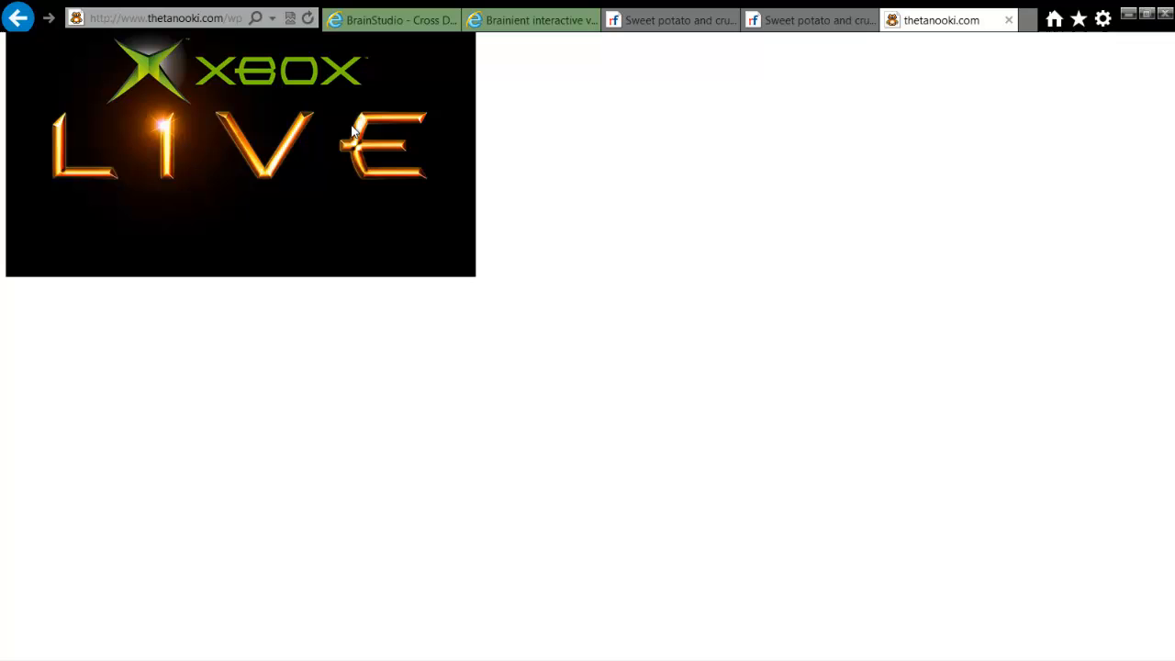
left_click(187, 24)
left_click(381, 28)
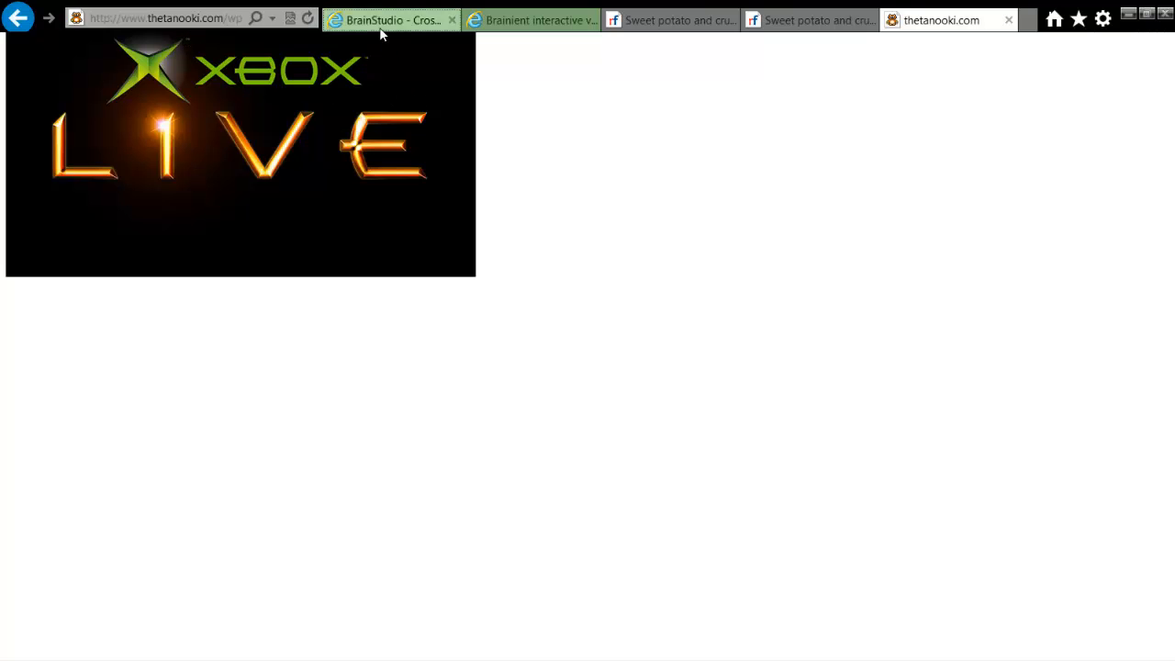
left_click(639, 477)
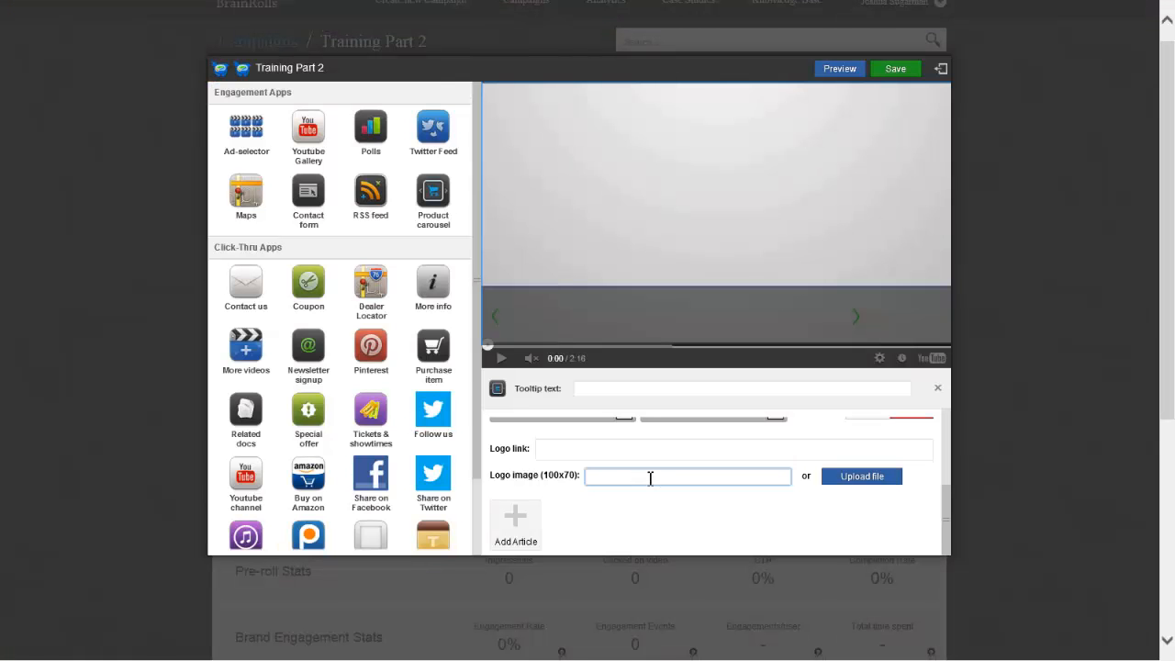
key("ctrl+v")
left_click(747, 451)
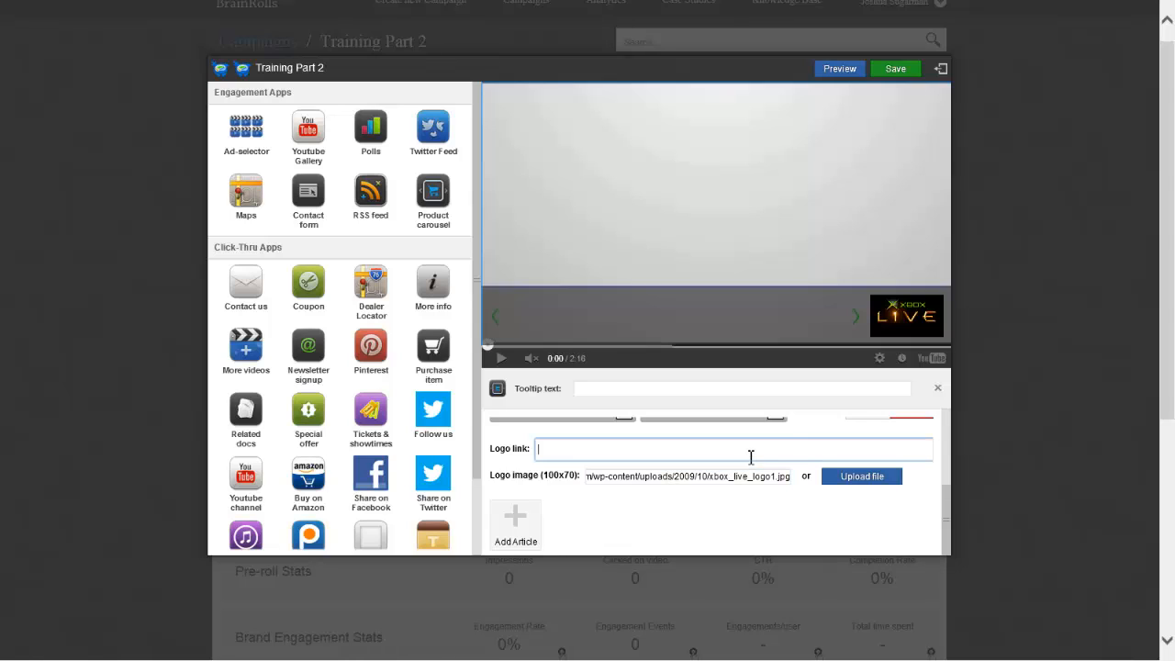
left_click(799, 446)
type("http://")
type("xbo")
key("BackSpace")
key("BackSpace")
key("BackSpace")
type("www.xbox.copm")
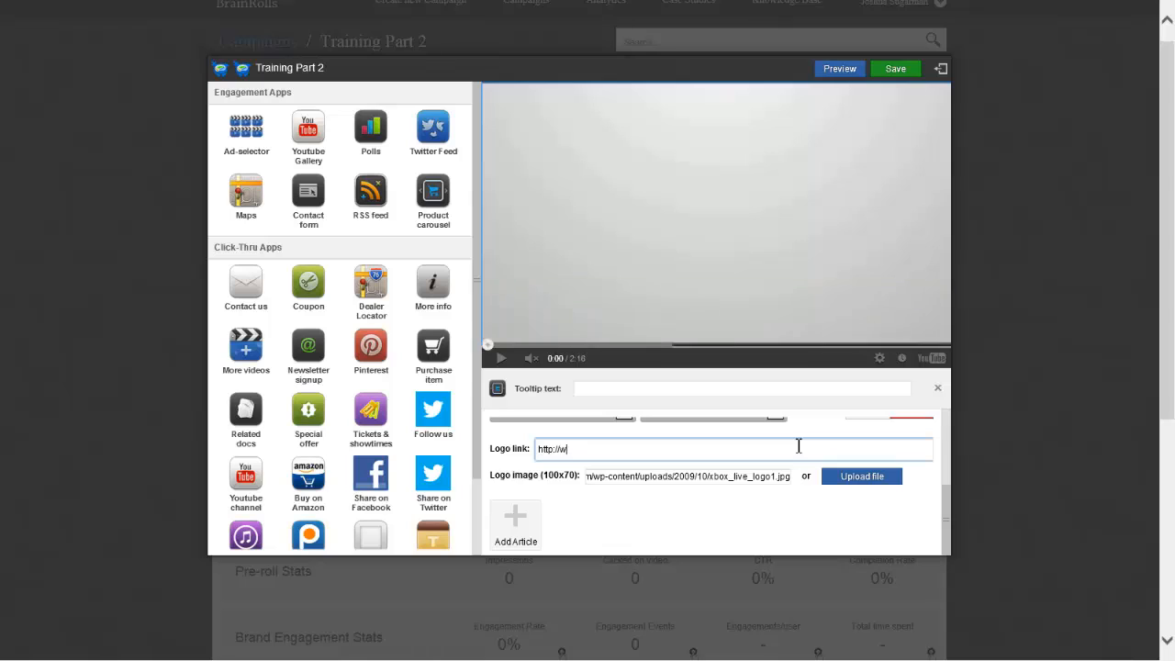
key("BackSpace")
key("BackSpace")
type("m")
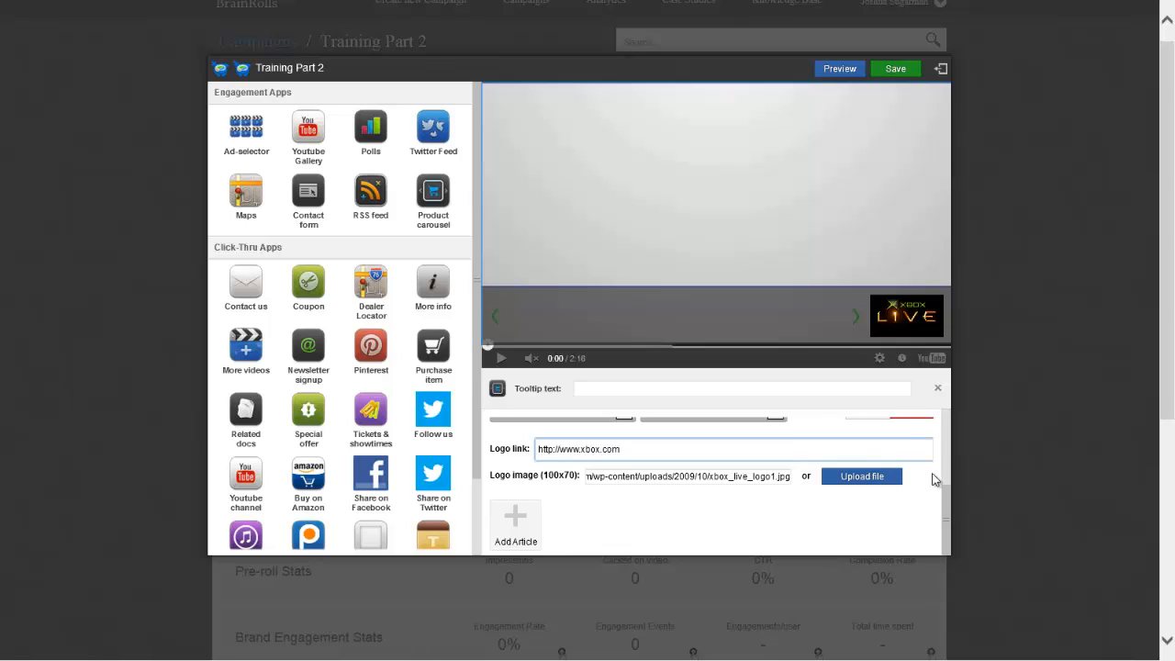
Change the carousel's arrows color to white and its border color to black (000000)
left_click_drag(950, 498, 949, 468)
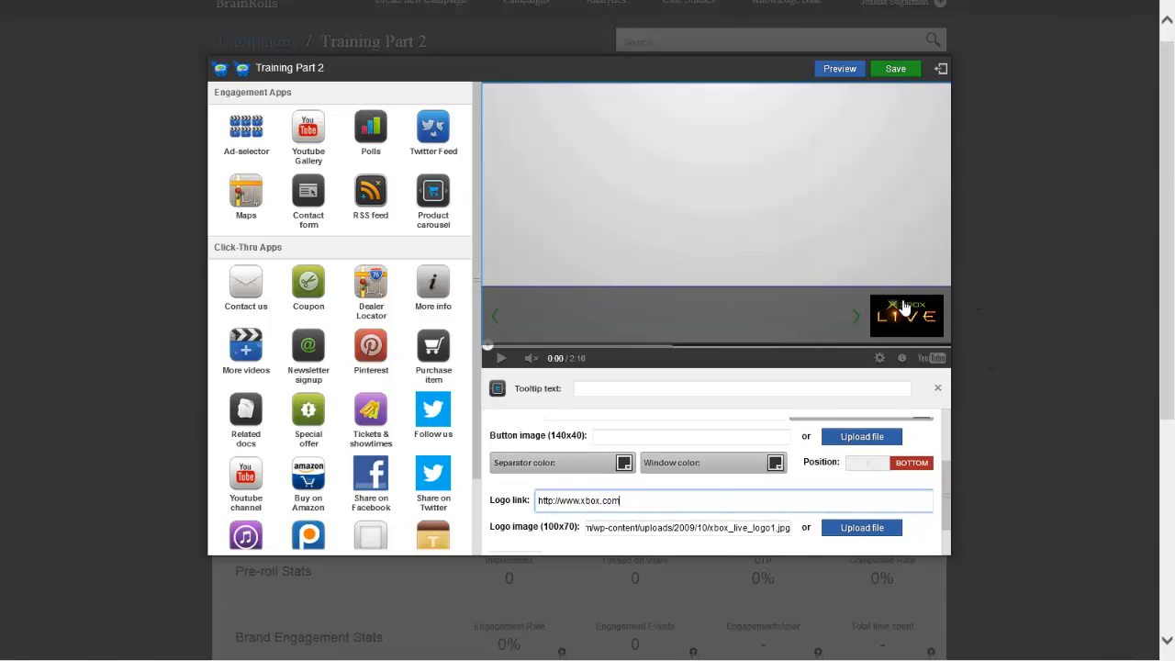
scroll(950, 493, "up", 3)
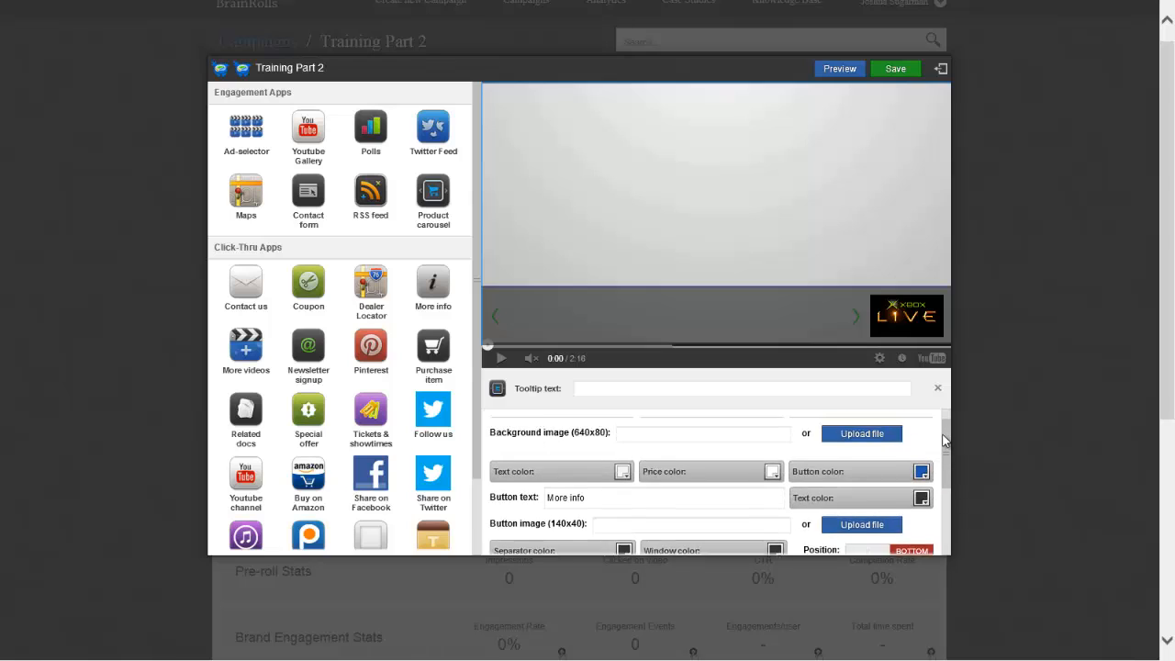
left_click(921, 428)
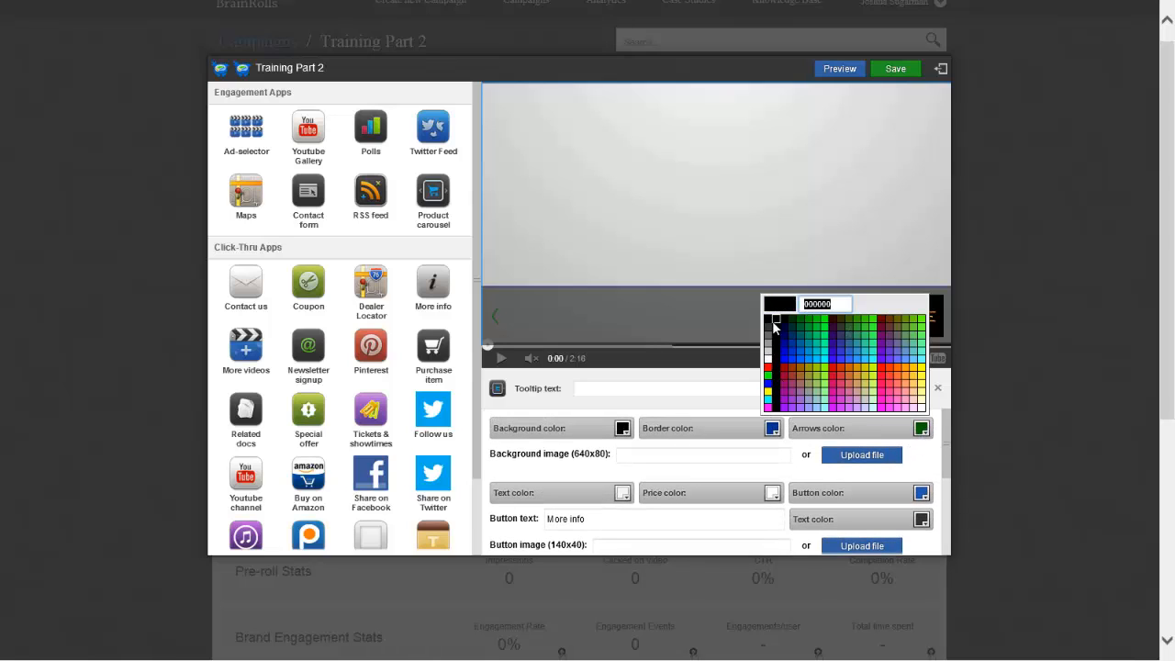
left_click(769, 357)
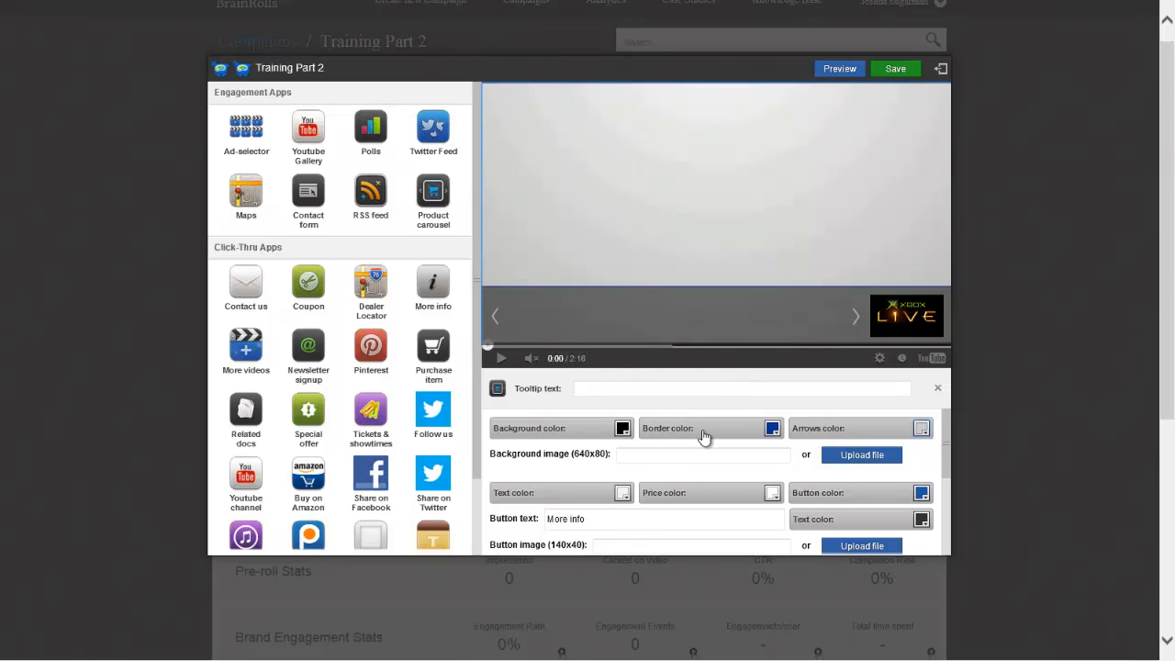
left_click(773, 427)
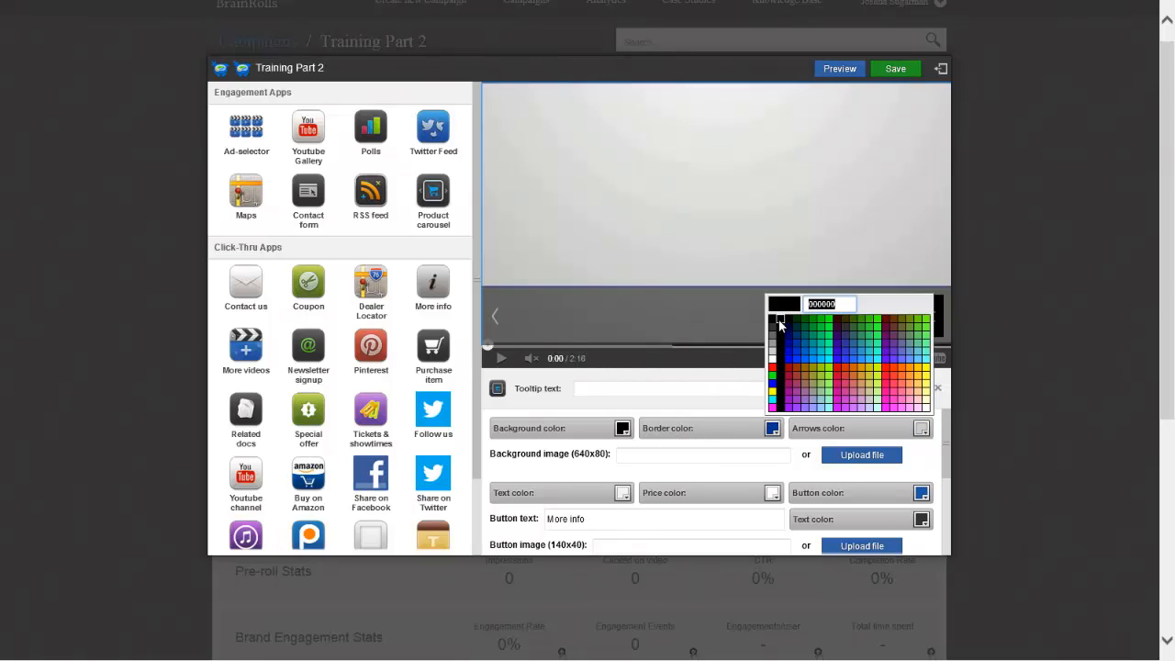
left_click(779, 319)
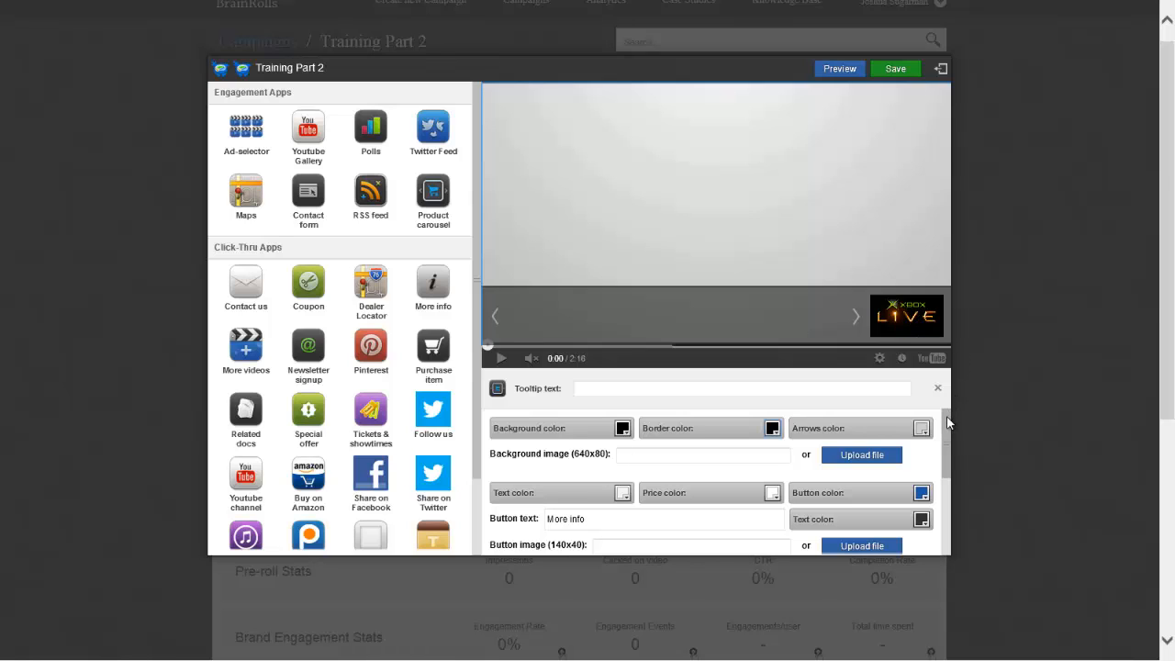
Add an article to the carousel with the item name "Xbox 250GB Elite" and the price £179.99
scroll(942, 451, "down", 2)
left_click_drag(943, 452, 945, 505)
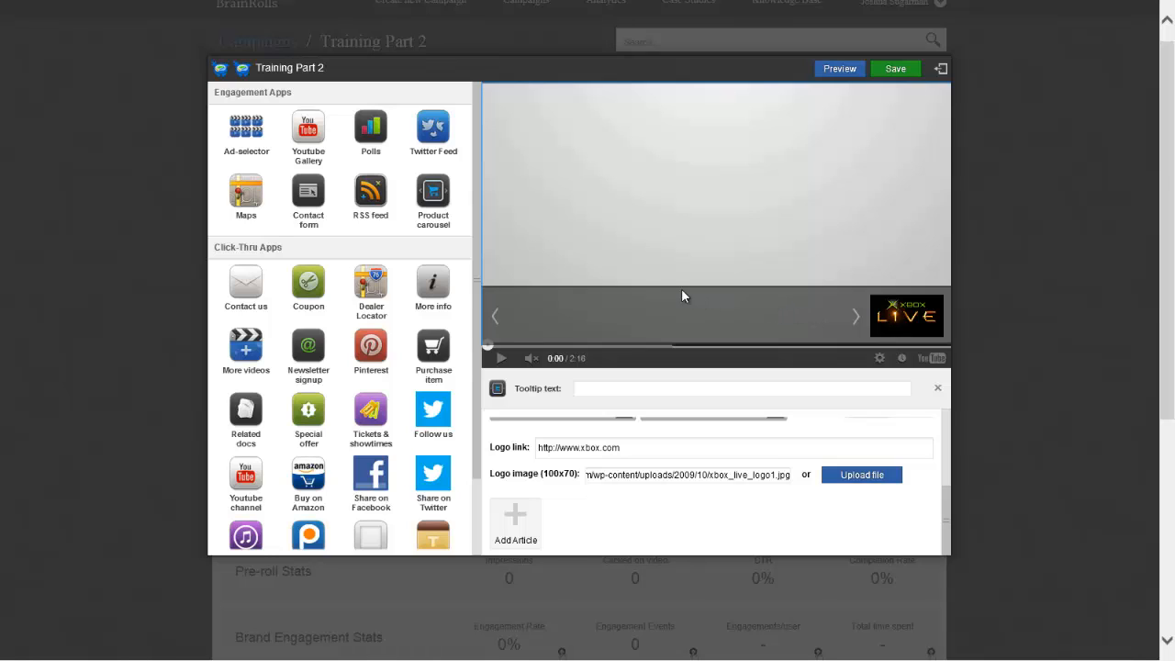
left_click(514, 533)
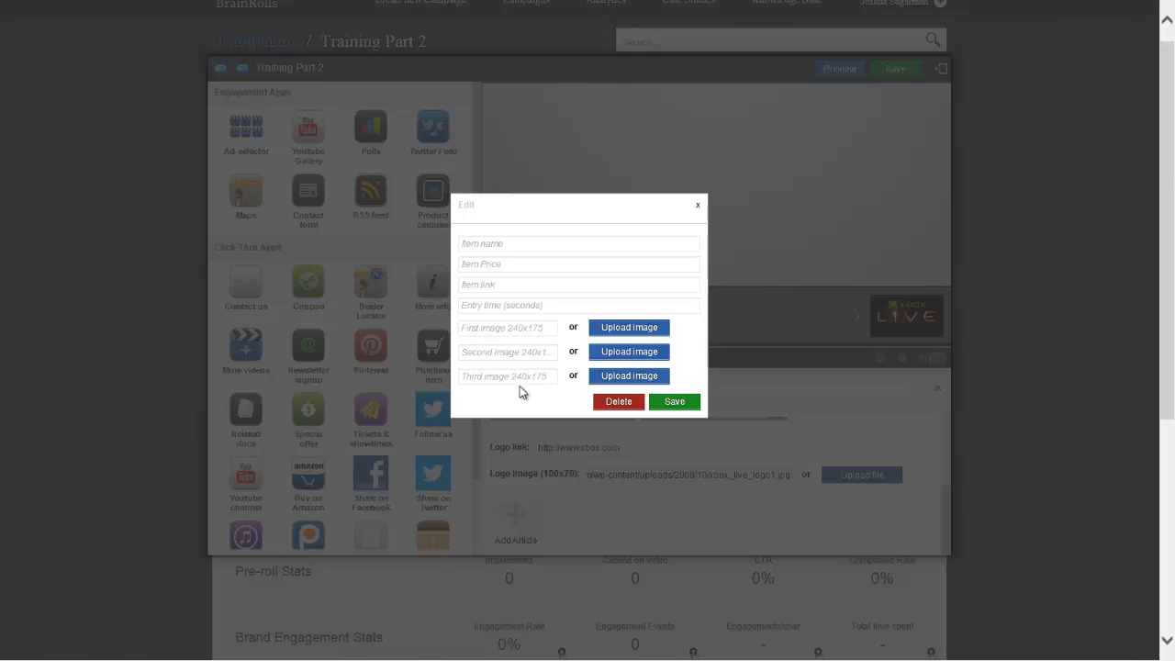
left_click(528, 245)
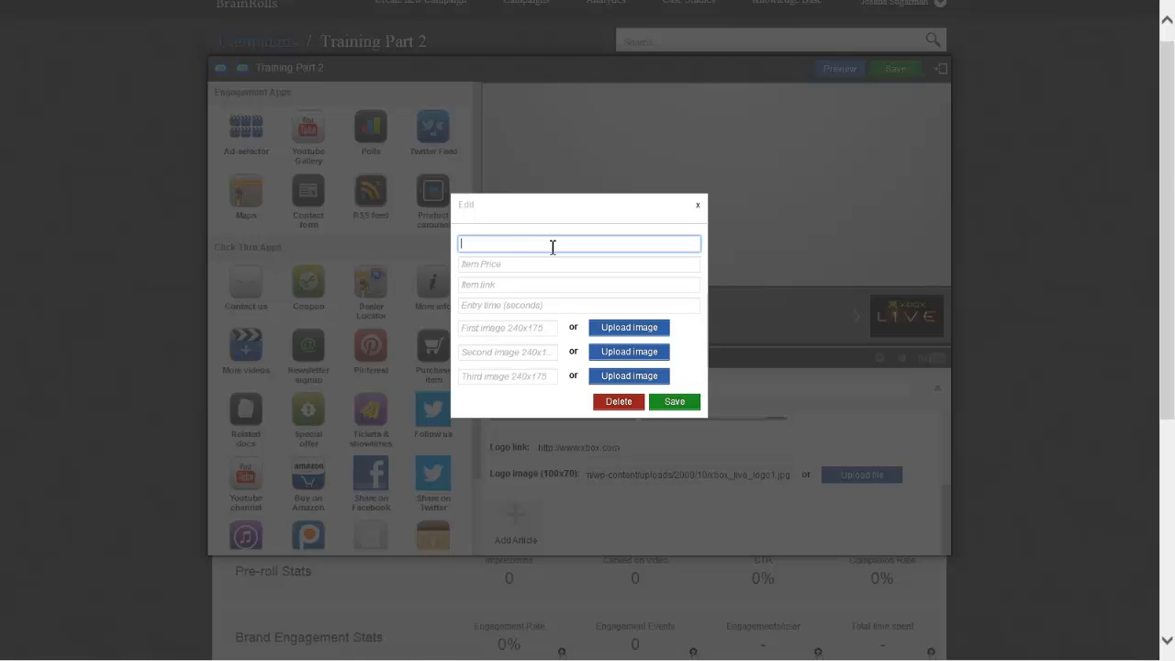
type("Xbox 250GB Elite")
left_click(554, 264)
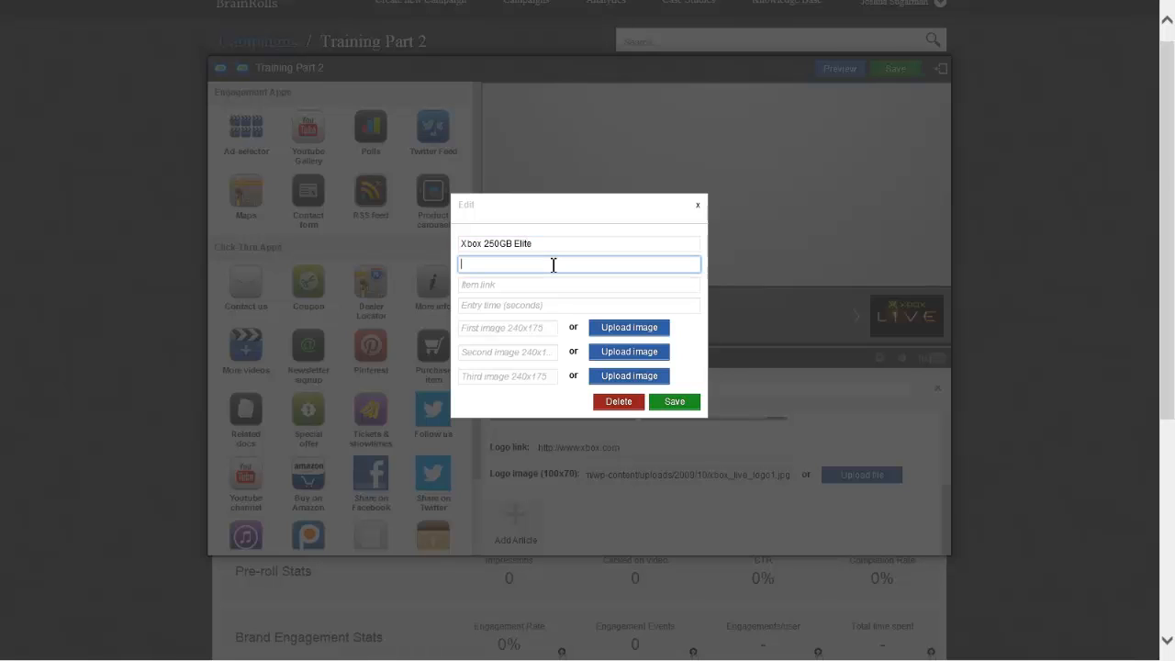
type("£179.99")
Copy the Amazon UK product page address for the Xbox 360 250GB console into the item link and set the entry time to 2 seconds
key("alt+Tab")
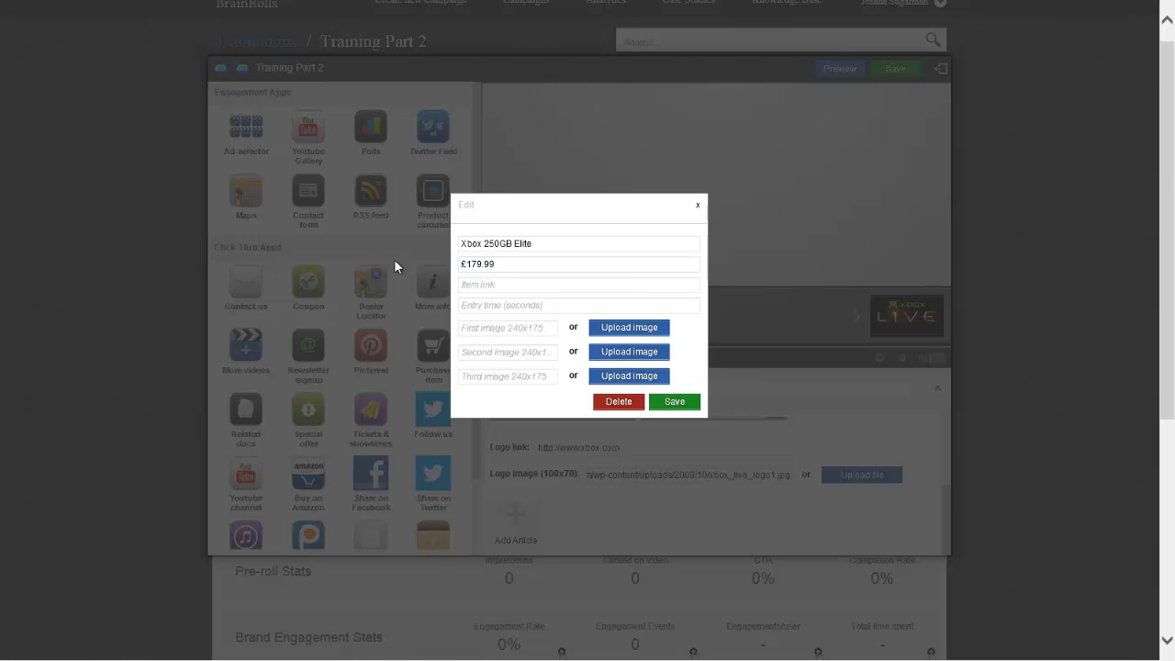
left_click(539, 285)
key("ctrl+v")
left_click_drag(571, 287, 412, 286)
left_click(524, 286)
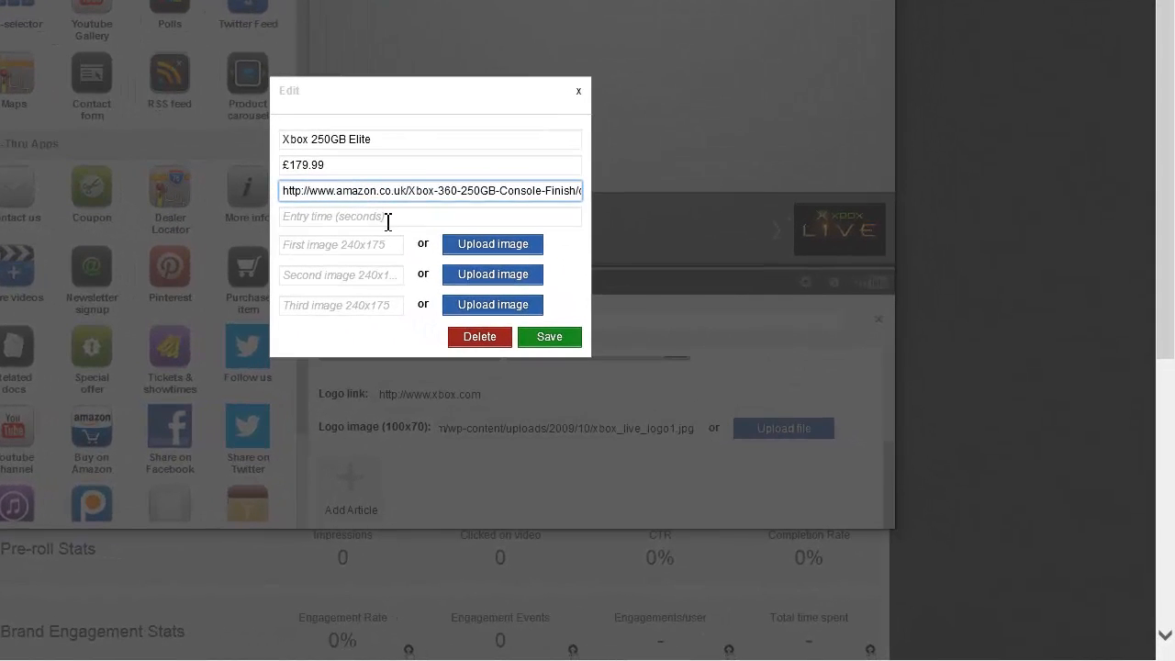
left_click(388, 220)
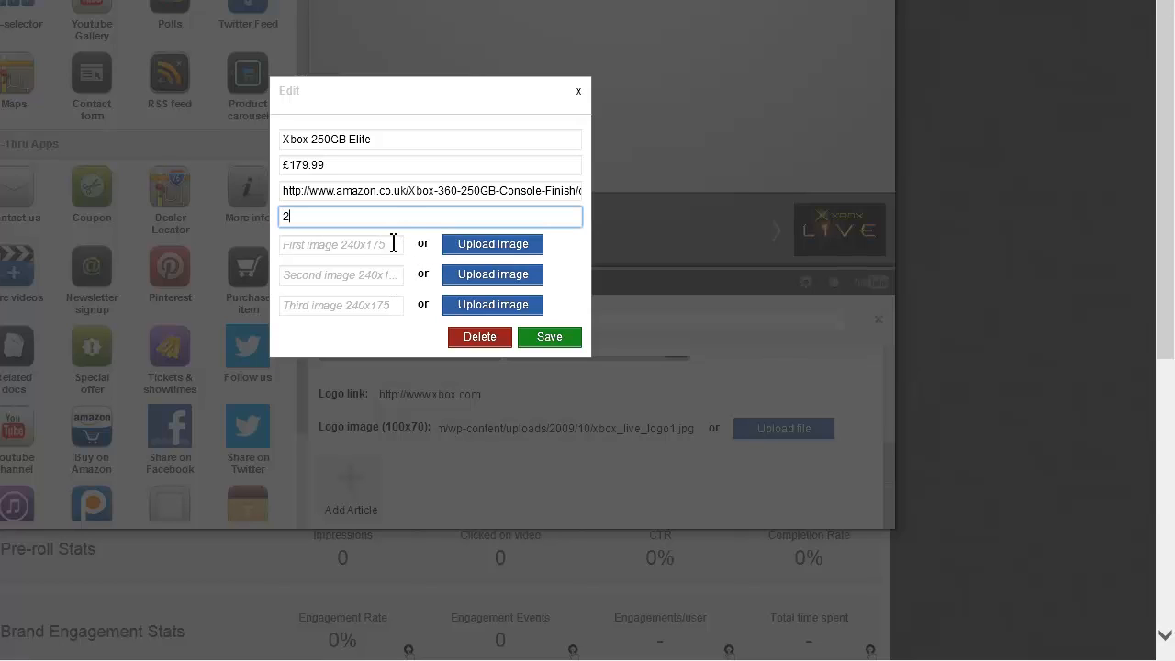
Upload xbox1 from the Desktop as the item's first image and xbox2 as its second image
left_click(511, 245)
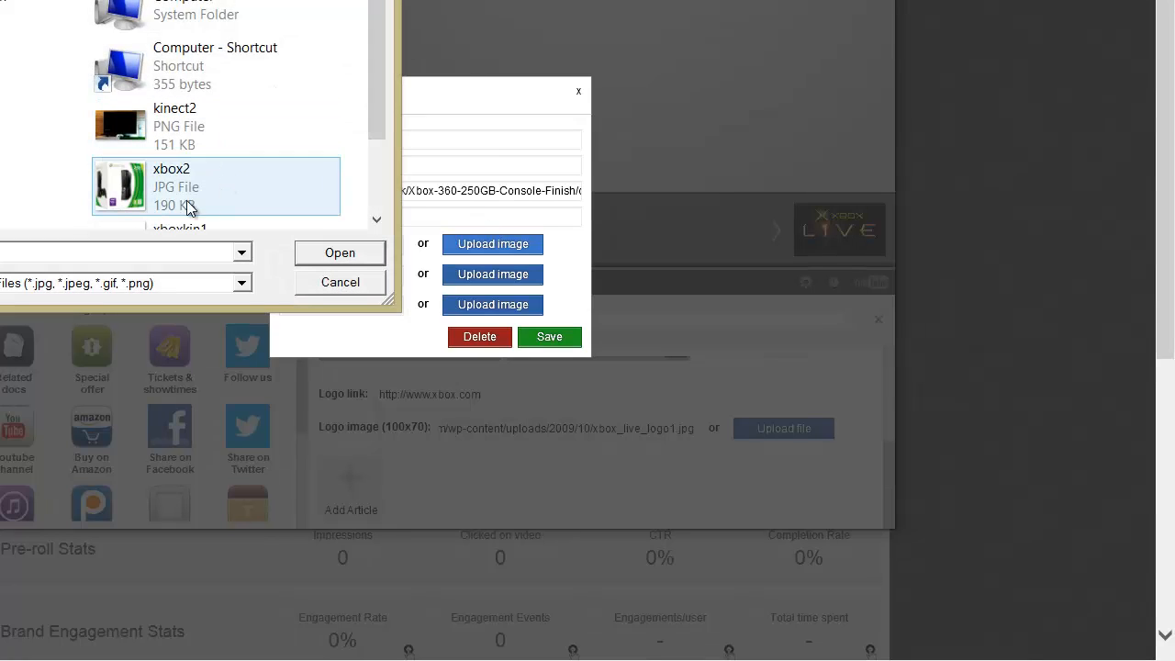
left_click(27, 189)
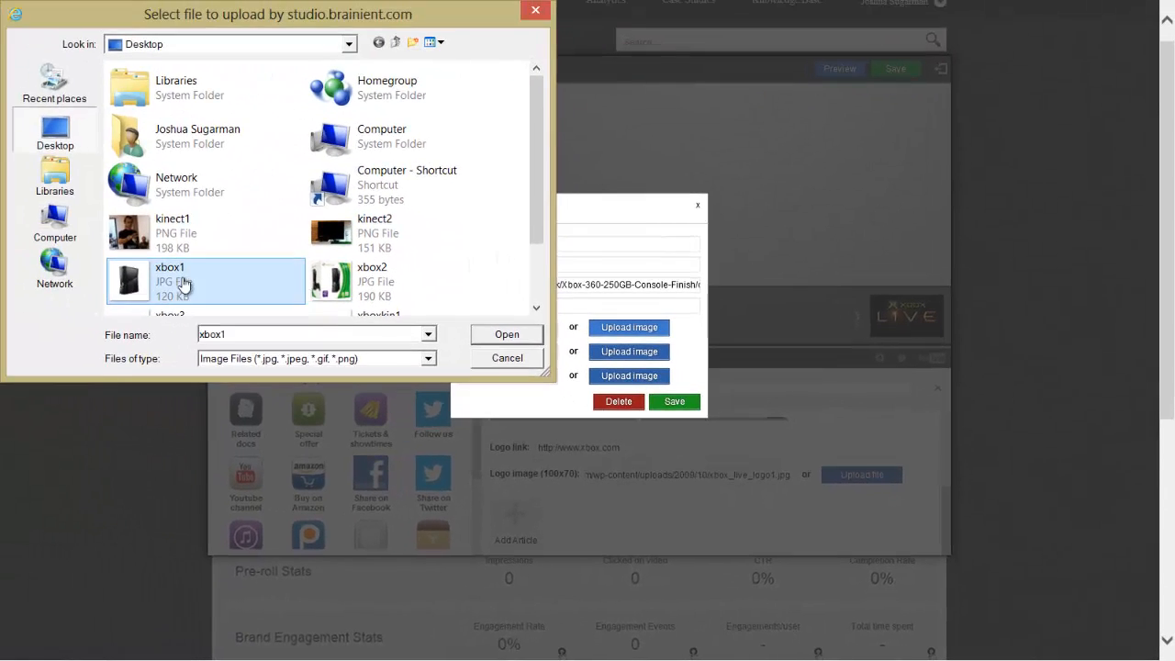
double_click(184, 284)
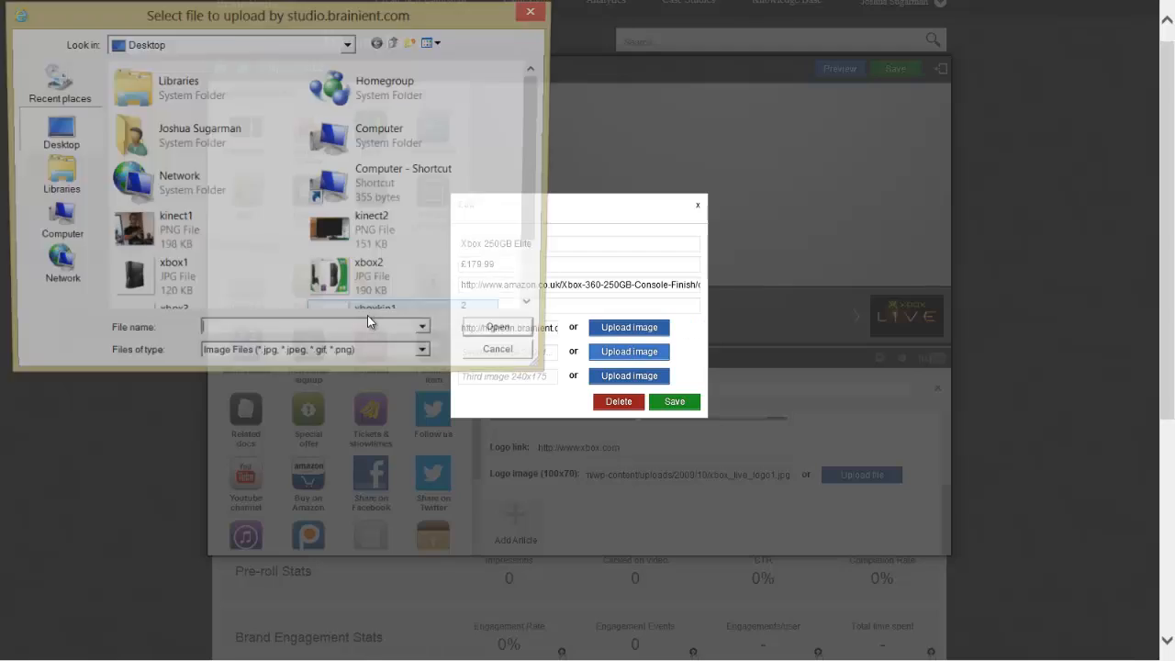
double_click(341, 275)
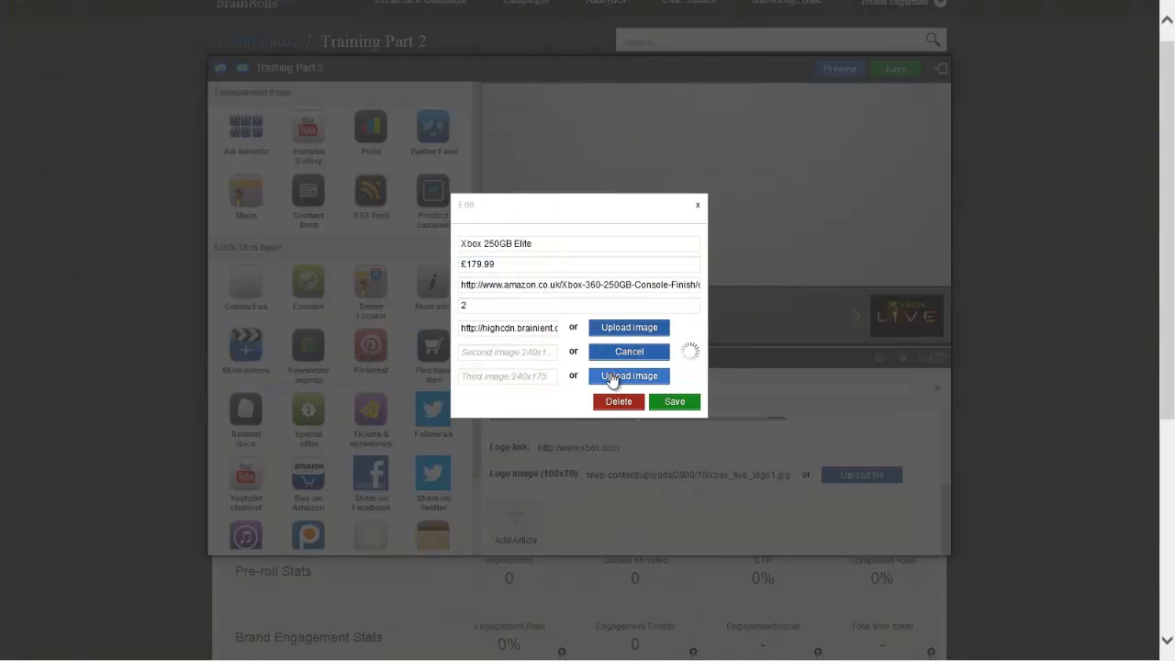
Upload xbox3 from the Desktop as the Xbox 250GB Elite item's third image and save the article
left_click(612, 377)
scroll(264, 277, "down", 1)
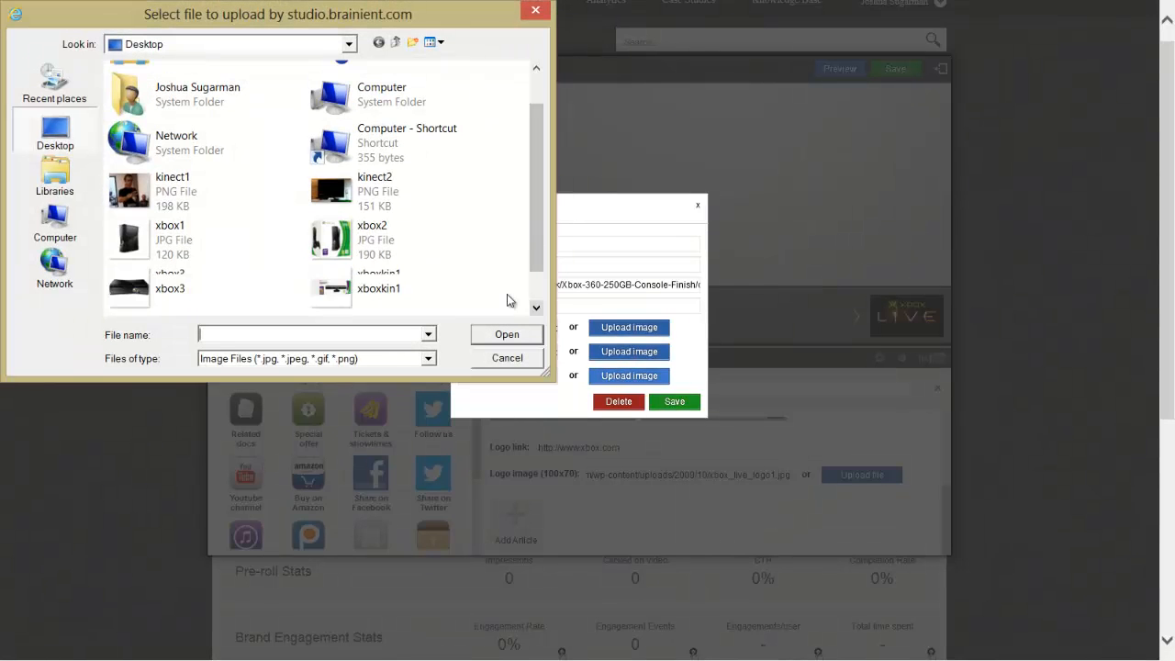
double_click(264, 277)
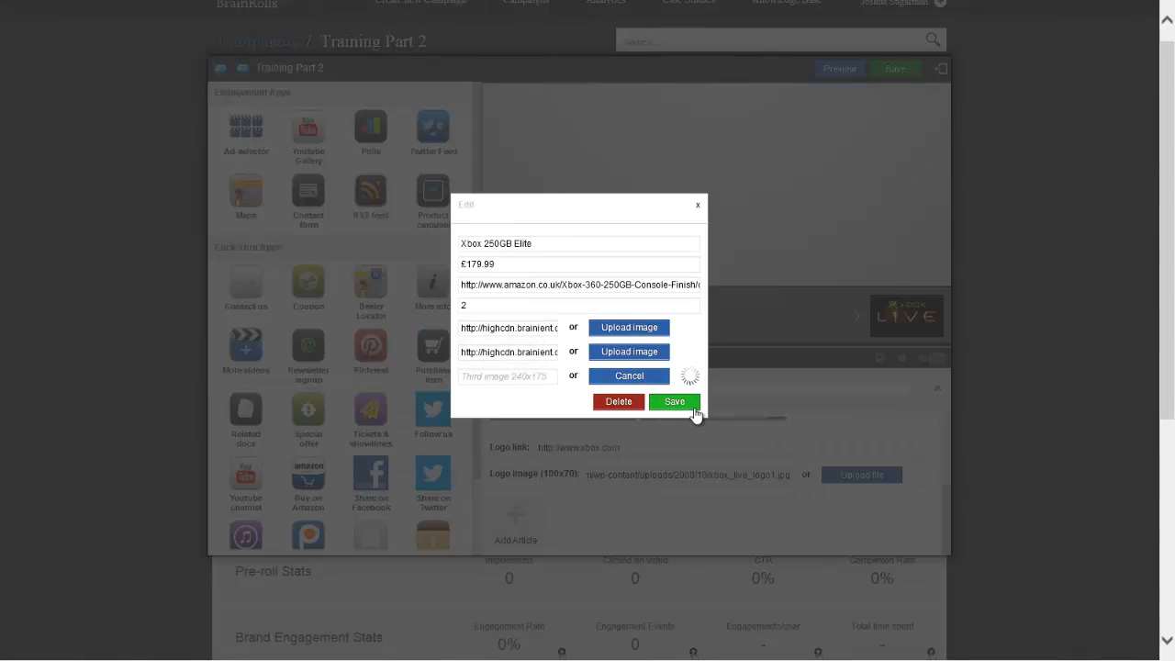
left_click(690, 403)
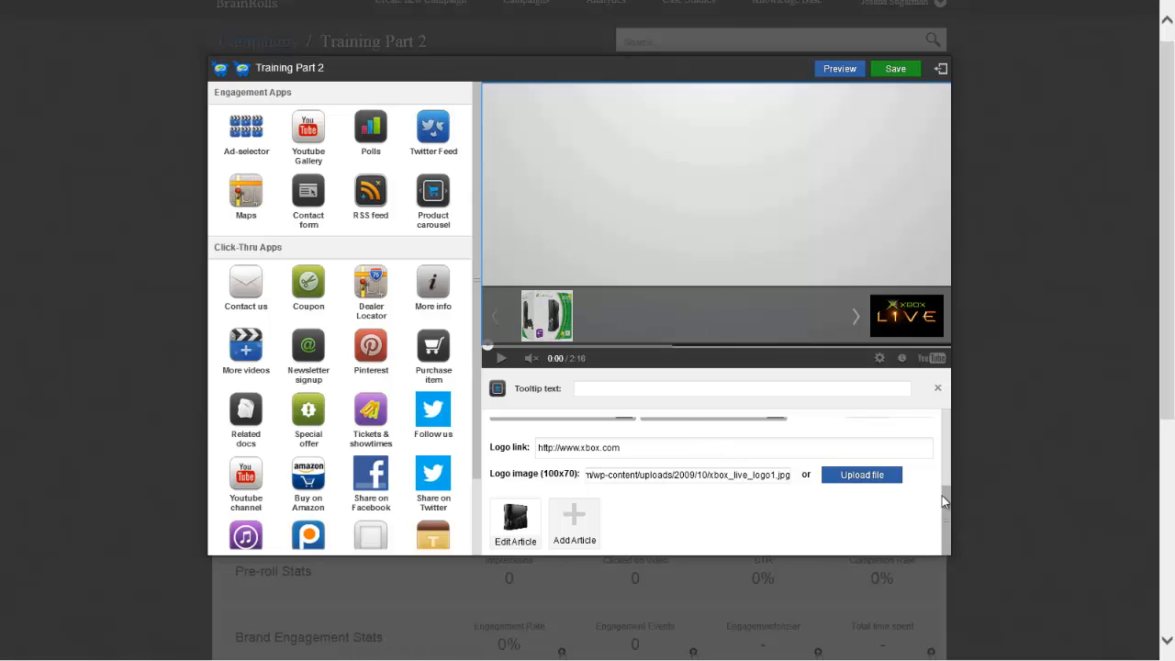
Set the carousel's window color to black (000000) and its button text to "Add To Basket"
left_click_drag(947, 506, 946, 463)
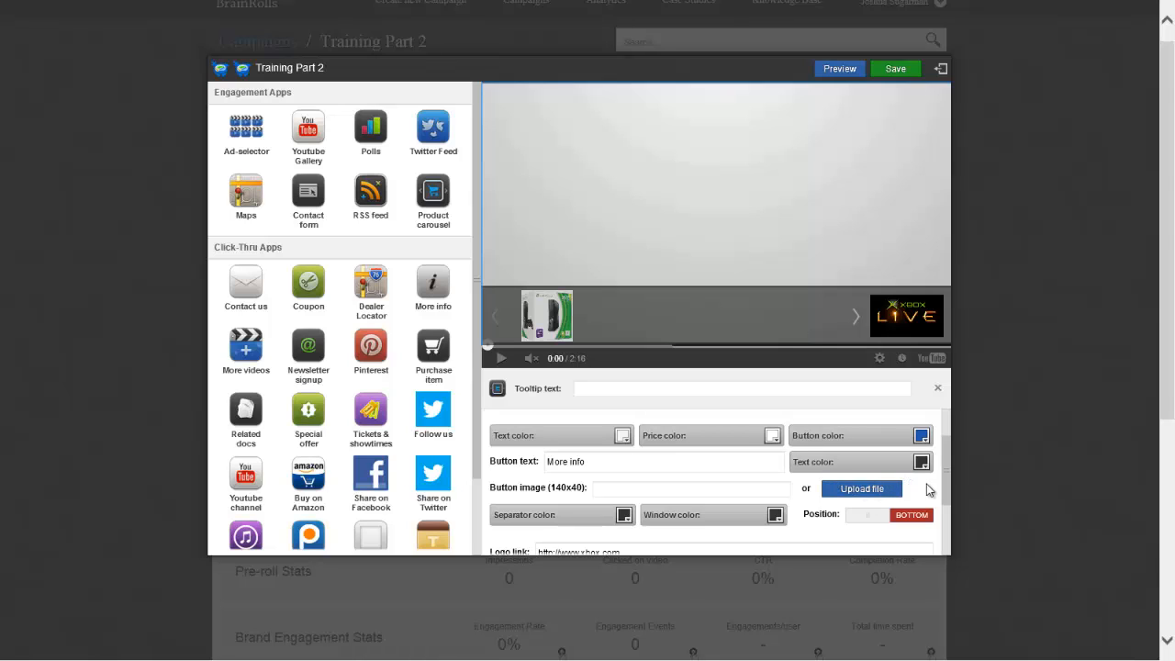
left_click(771, 517)
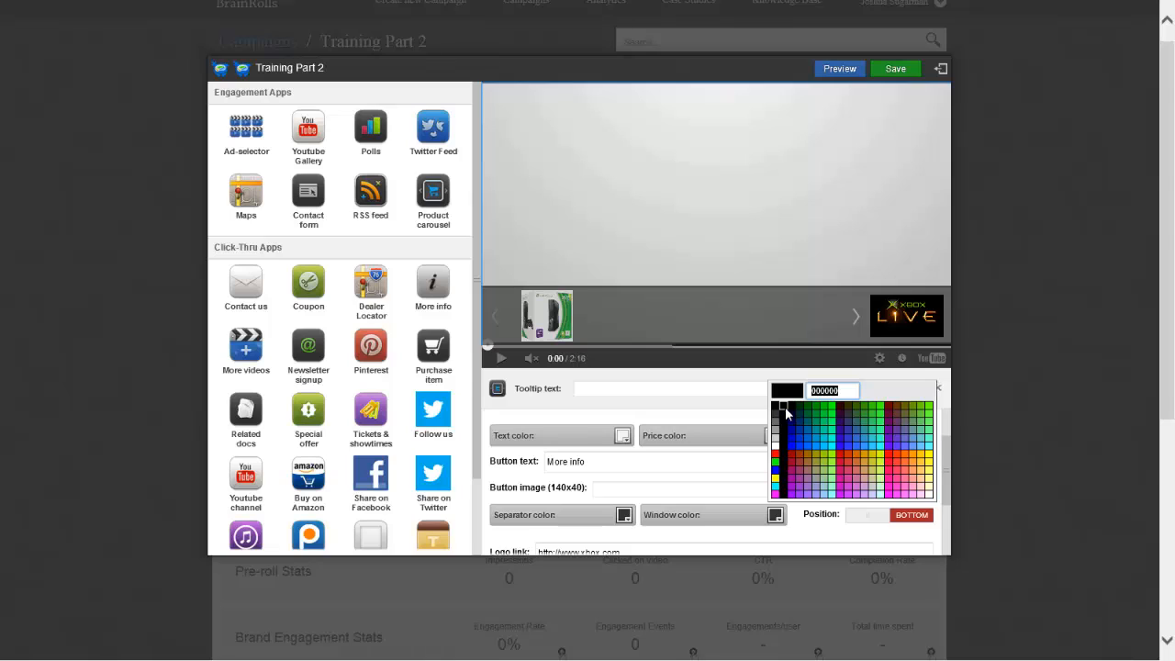
left_click(786, 414)
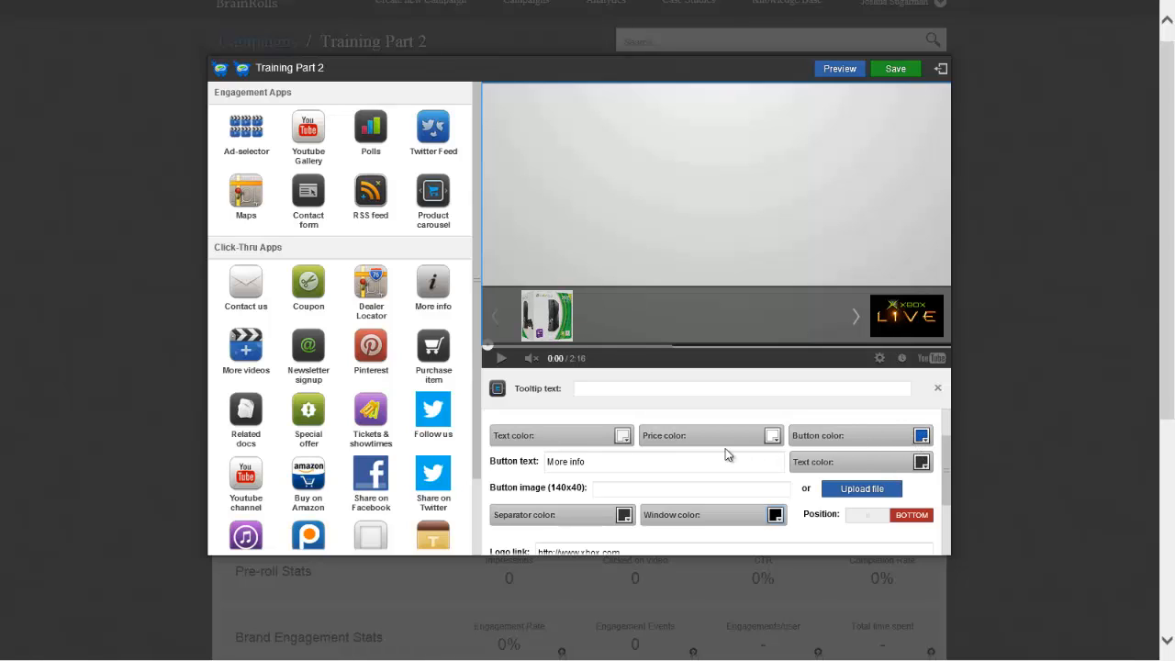
triple_click(618, 462)
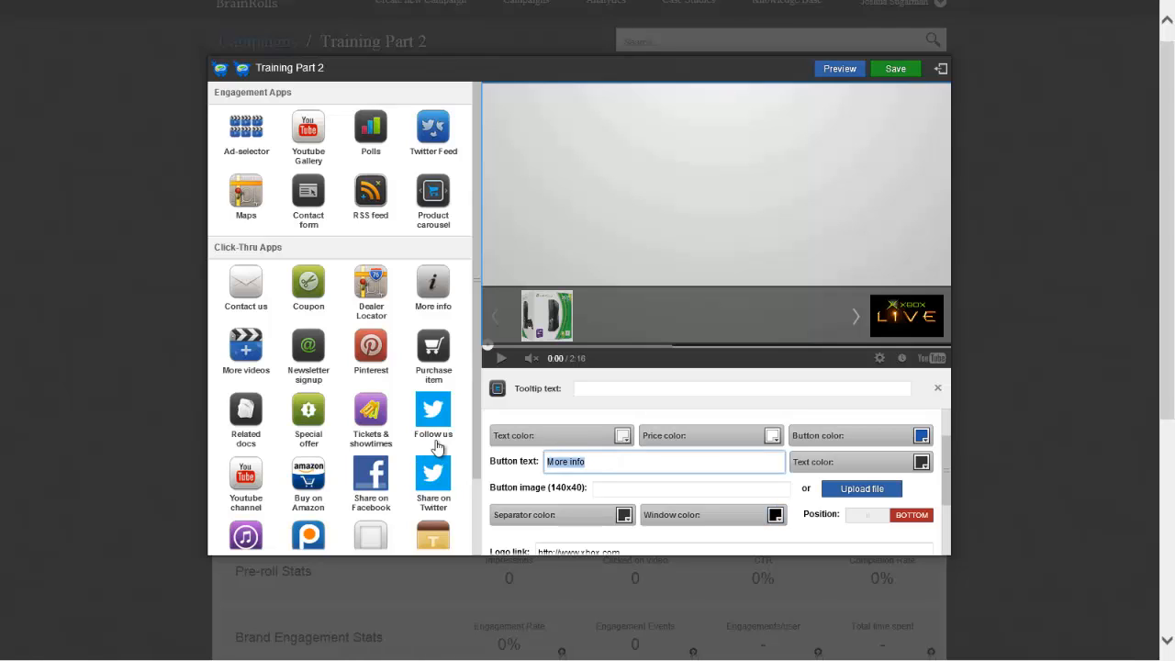
type("Add To Basket")
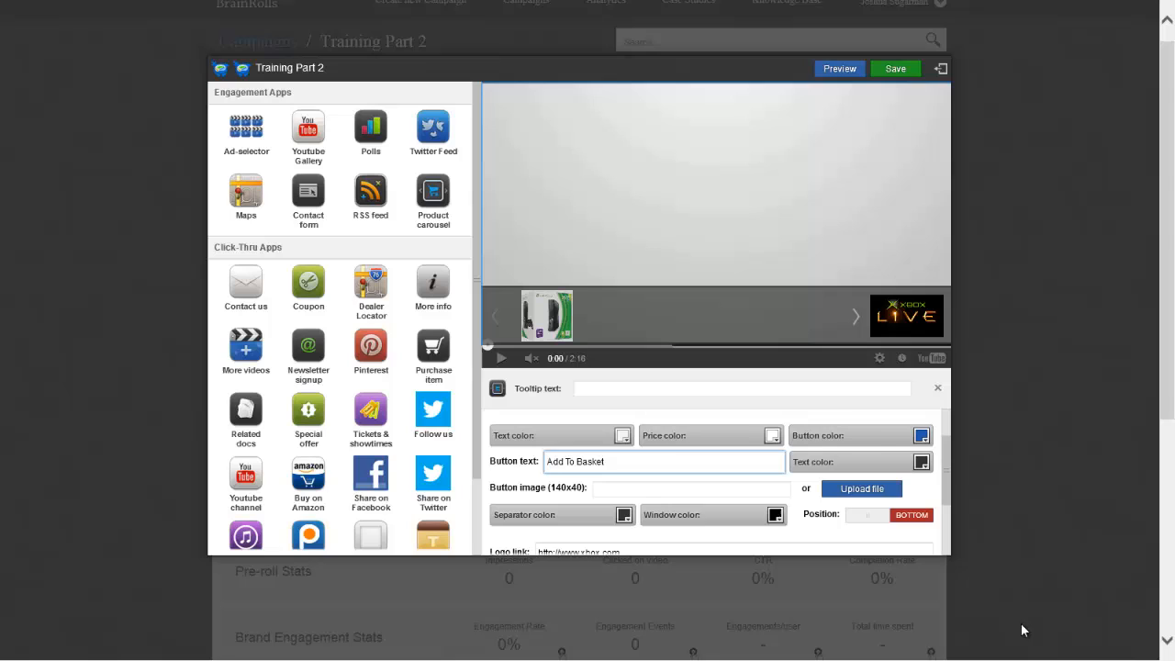
Change the carousel's button color to light grey and its button text color to black (000000), and save the video
left_click(866, 433)
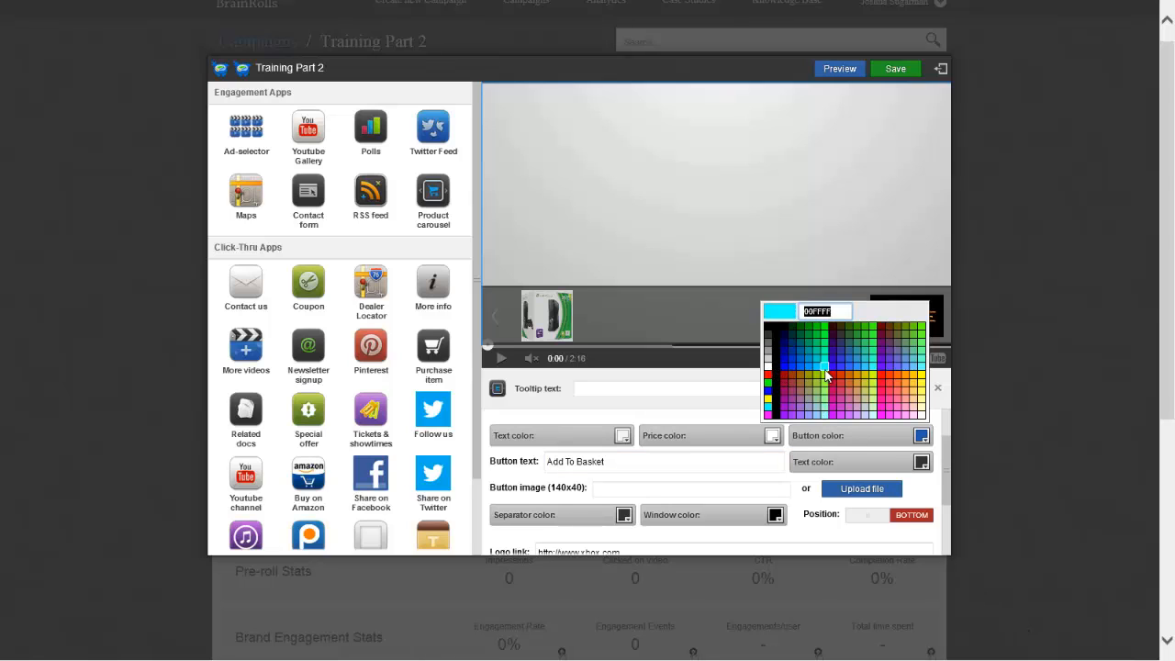
left_click(768, 362)
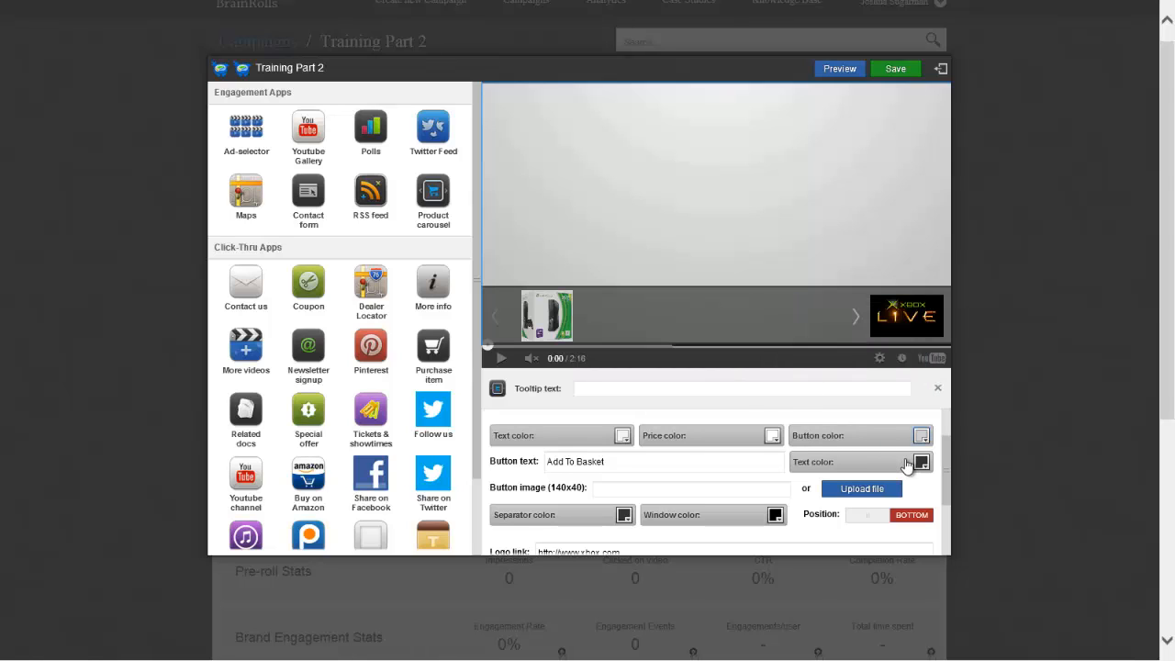
left_click(906, 463)
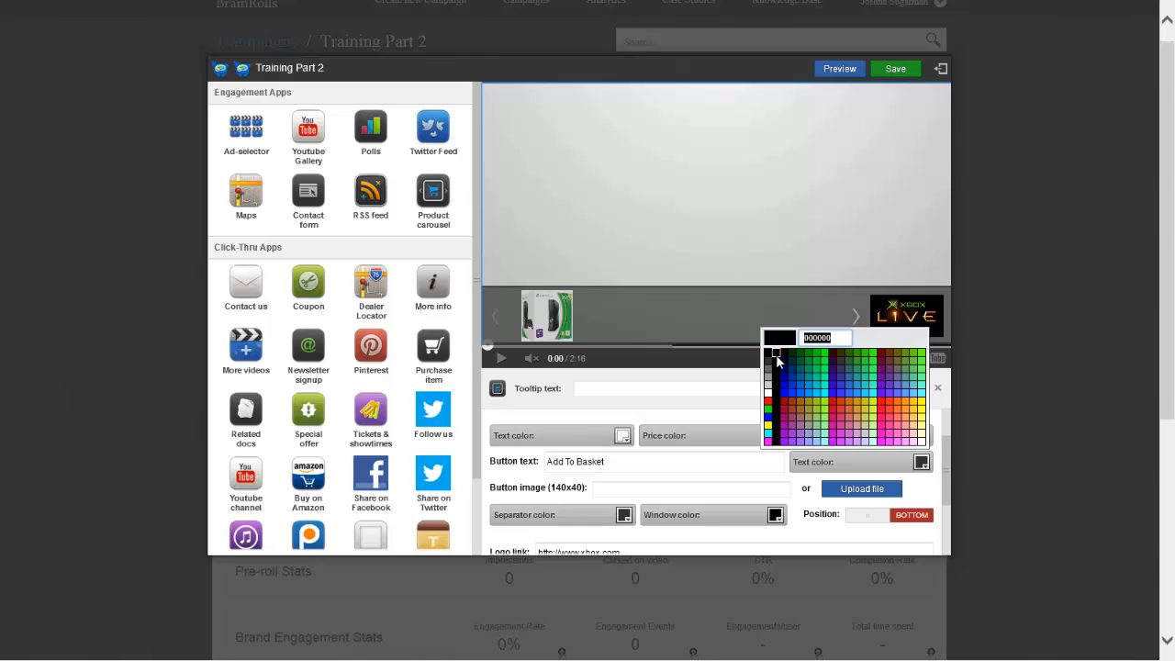
left_click(777, 355)
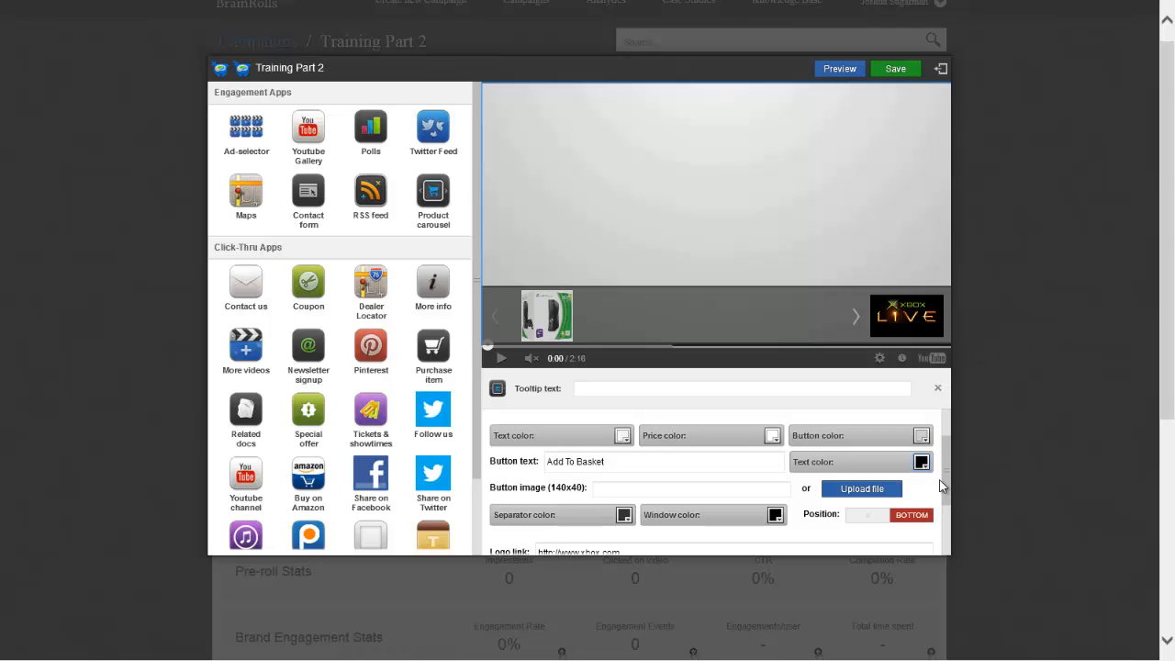
left_click(901, 74)
Preview the video, open the Xbox item from the carousel and cycle through its product images
left_click(840, 70)
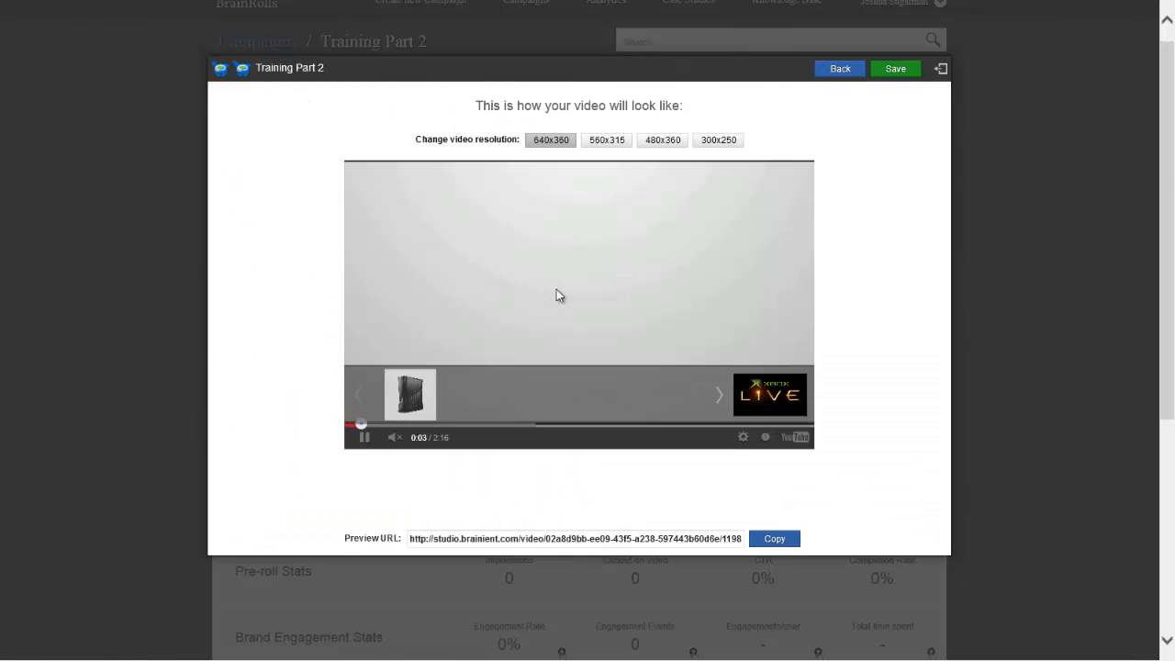
left_click(422, 404)
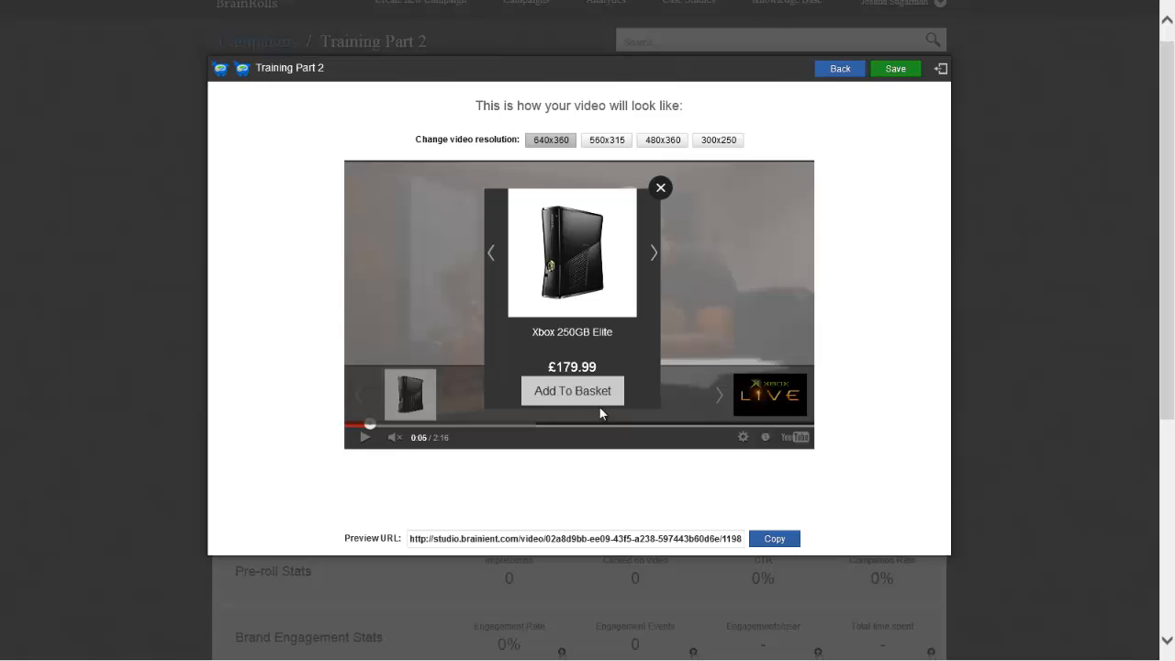
left_click(651, 255)
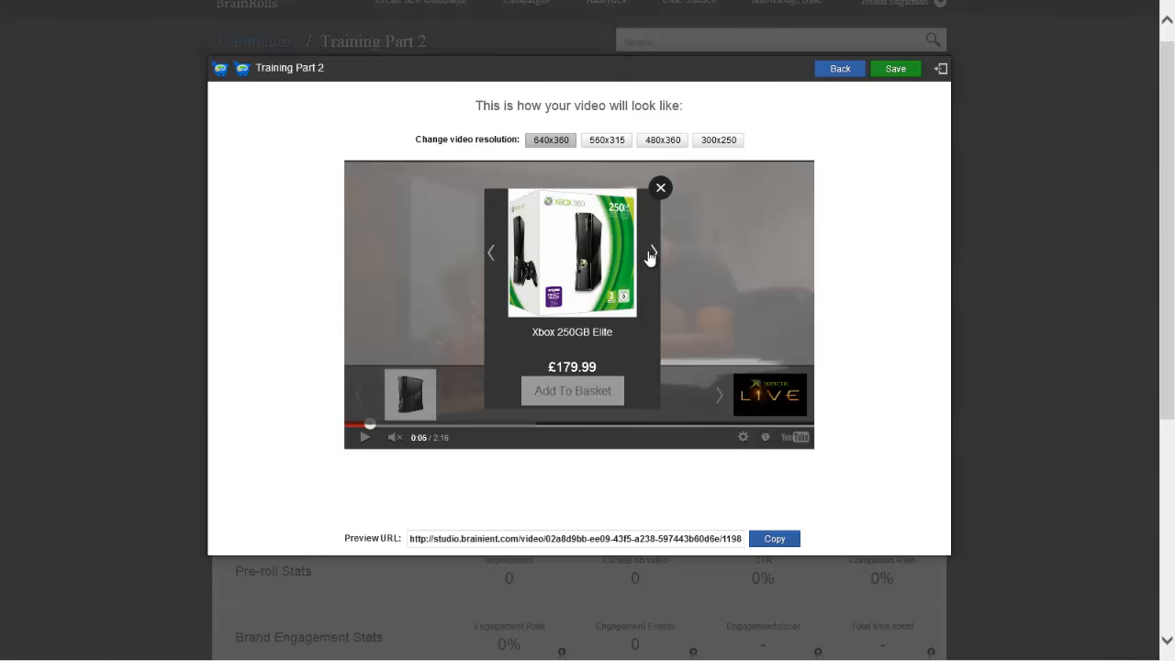
left_click(652, 255)
left_click(651, 255)
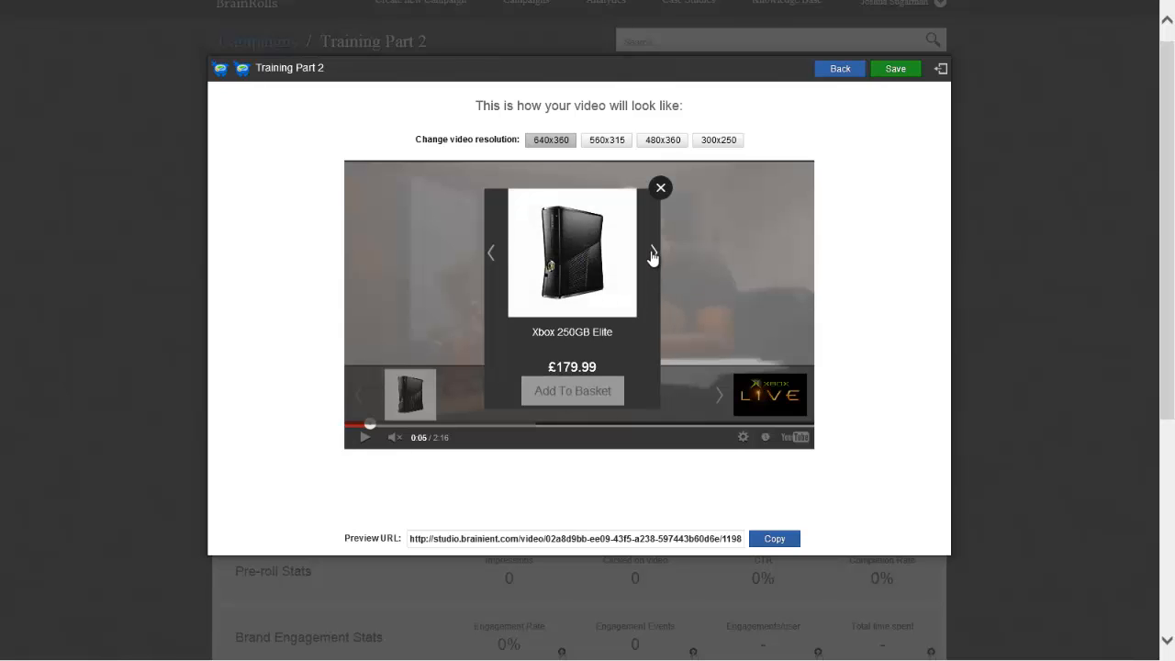
left_click(652, 254)
left_click(652, 255)
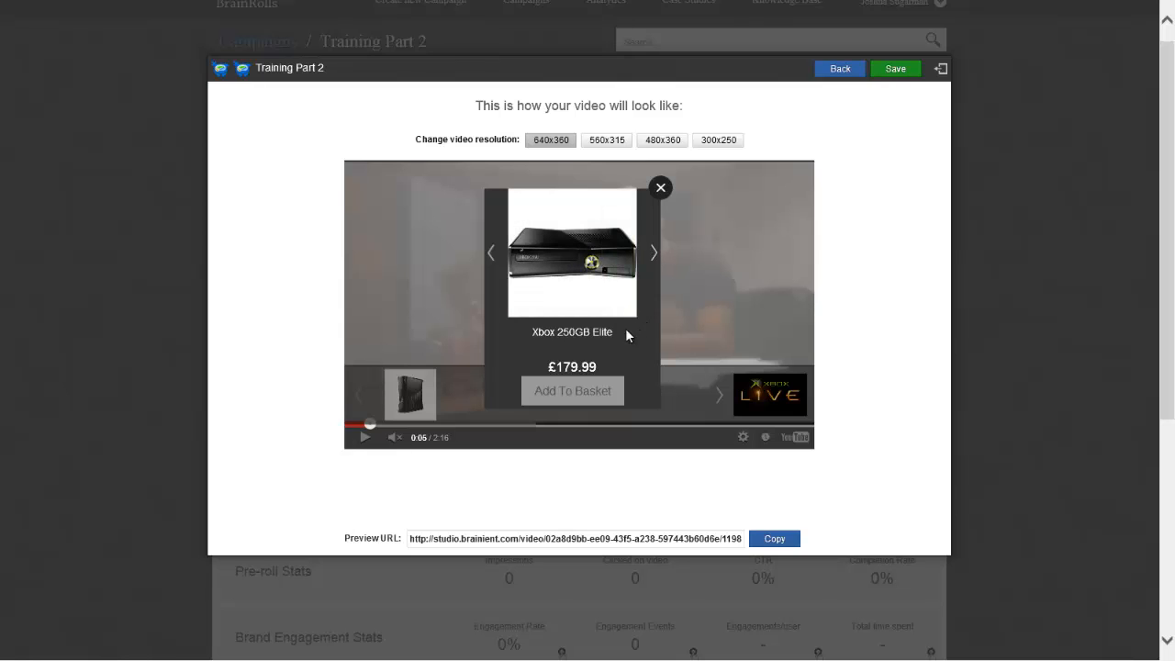
Test the item's Add To Basket link, return to the preview, close the item's window and go back to editing
left_click(595, 393)
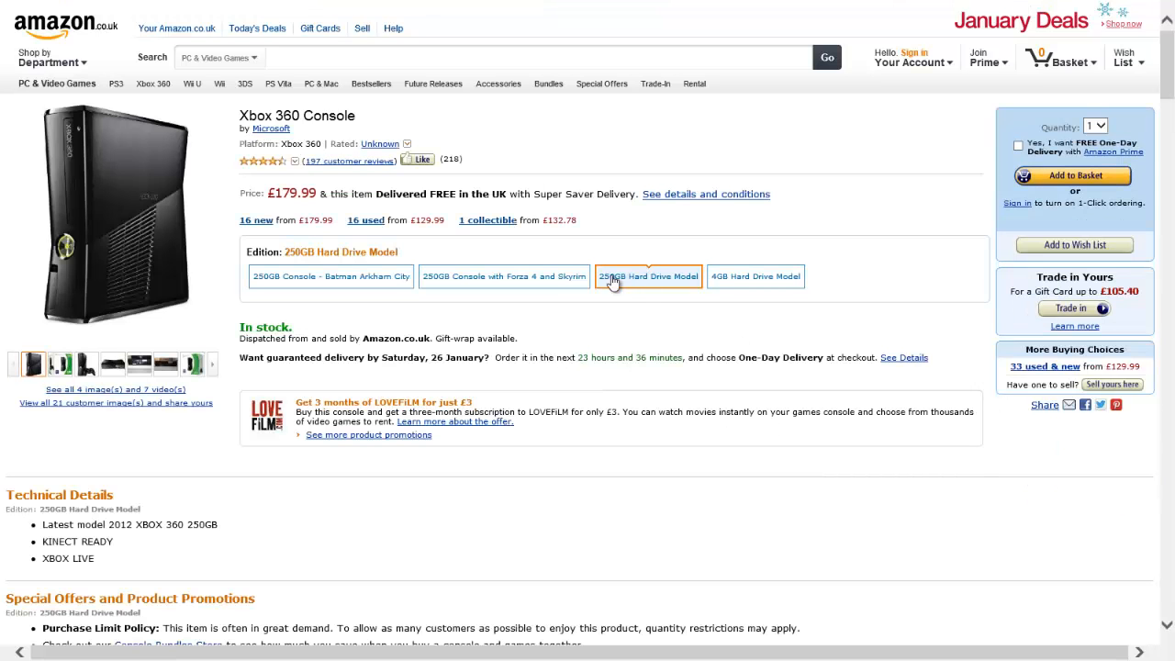
mouse_move(515, 2)
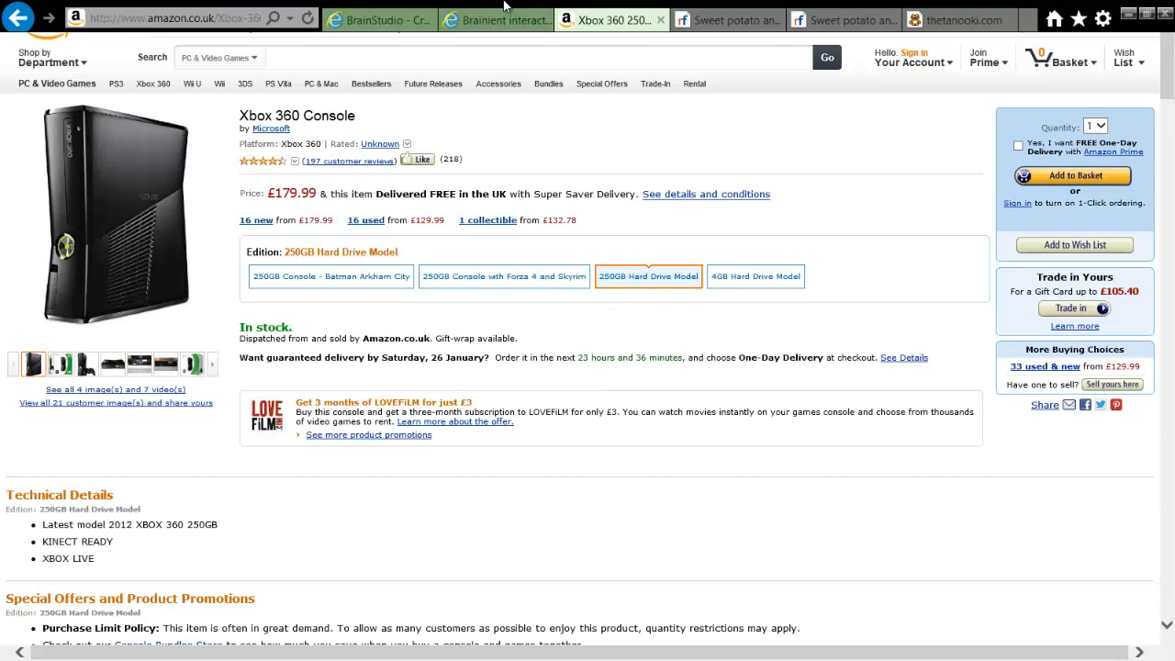
left_click(391, 19)
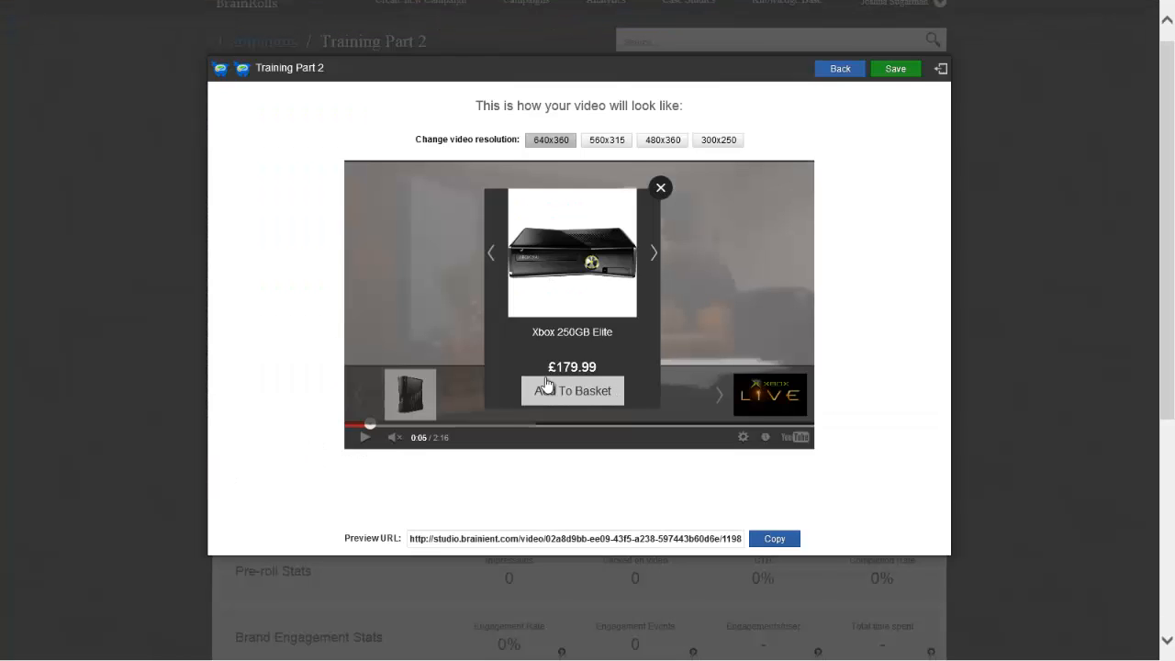
left_click(660, 188)
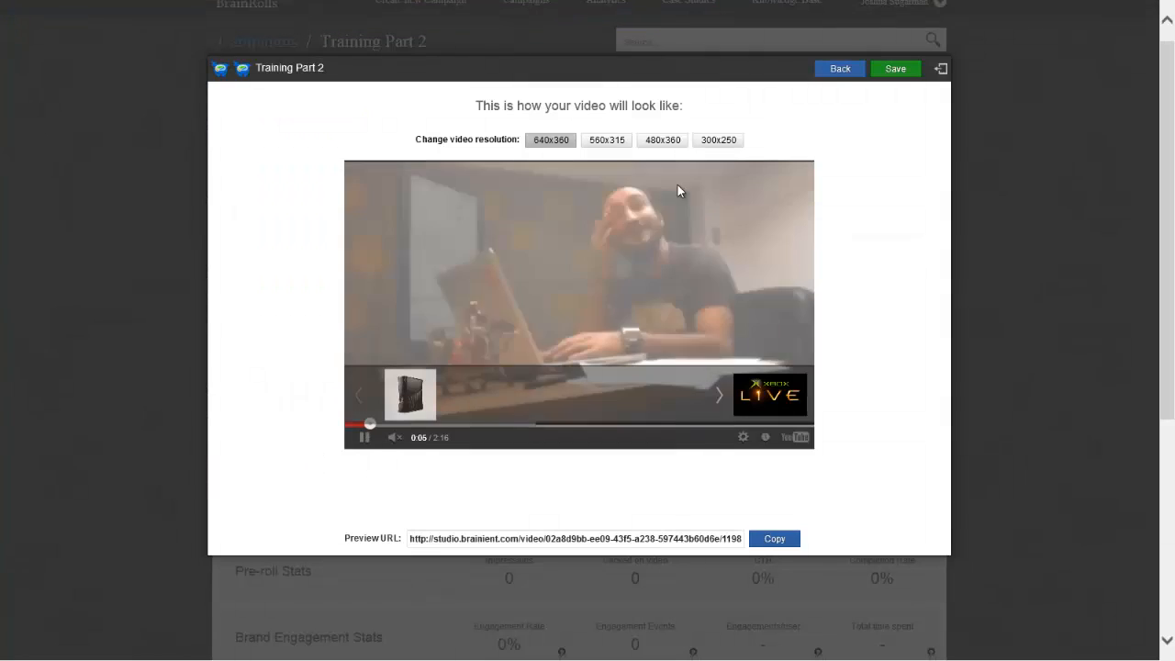
left_click(841, 69)
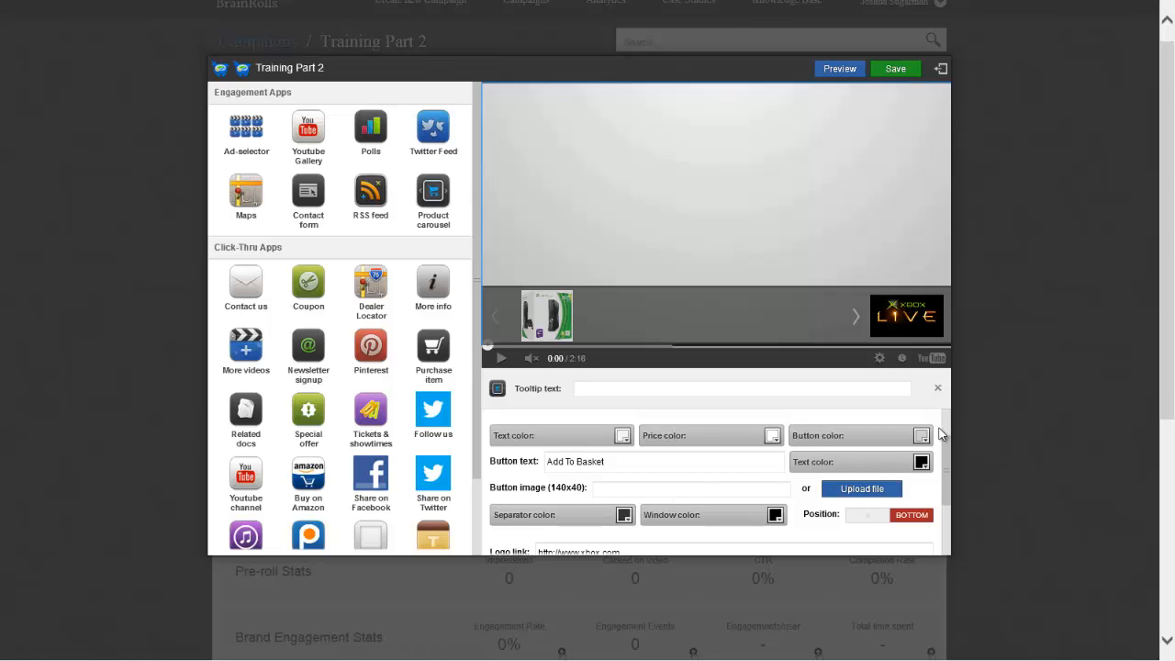
Add a second article to the carousel with the item name "Kinect Sensor with Kinect Adventures" and the price £99.50
left_click_drag(946, 464, 955, 519)
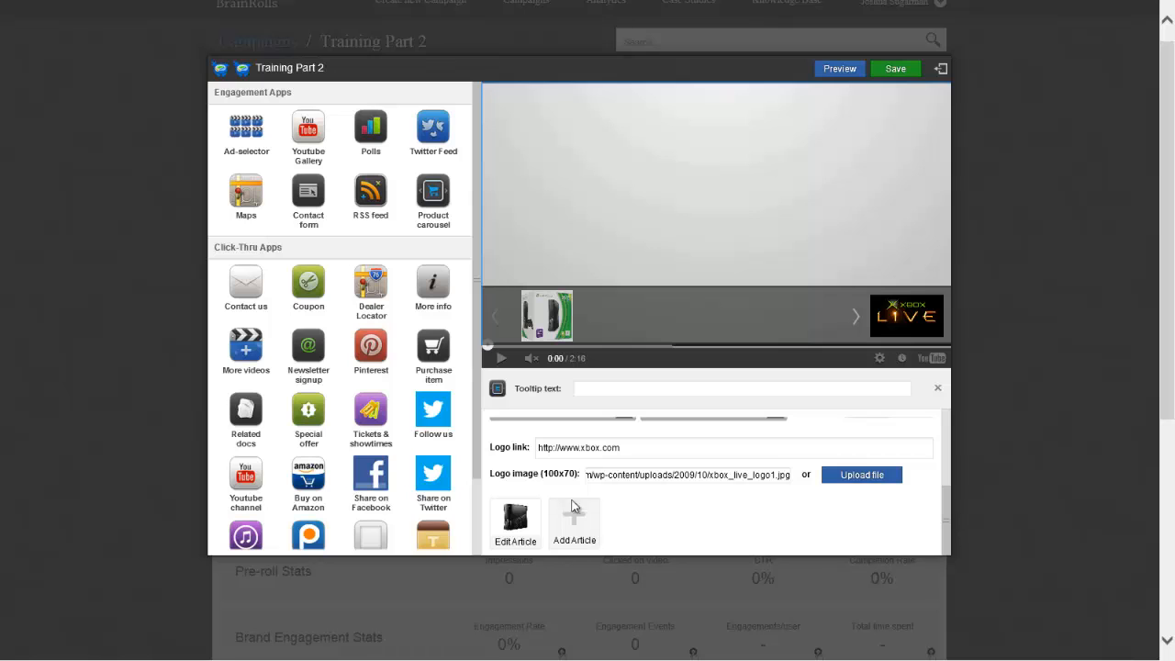
left_click(579, 532)
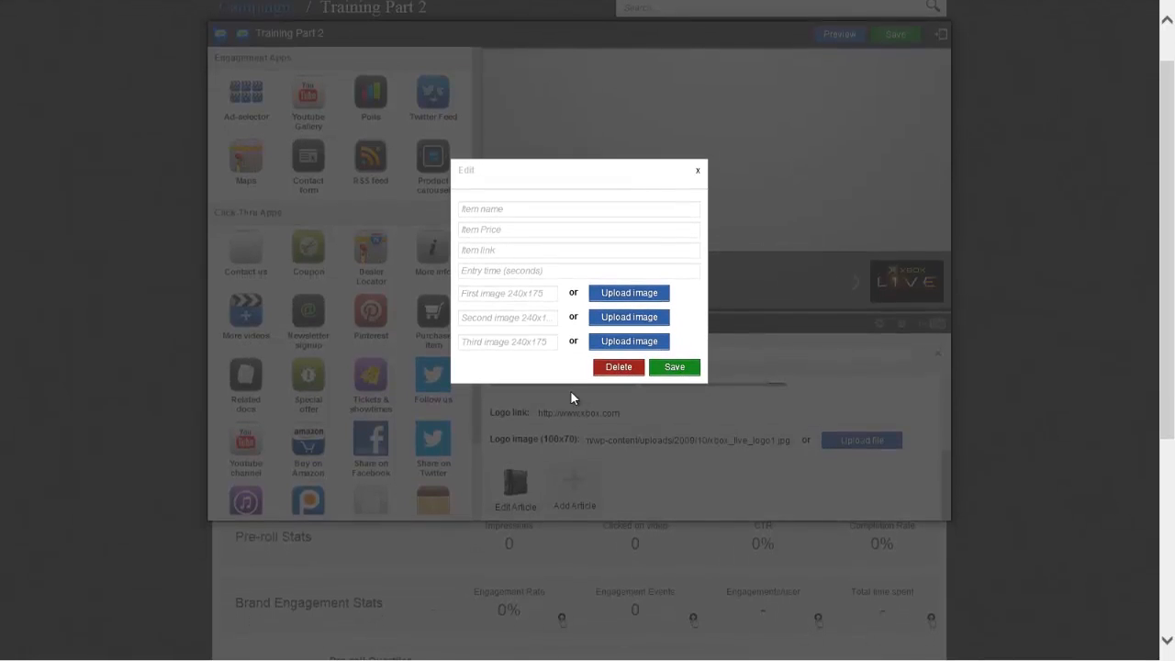
left_click(556, 217)
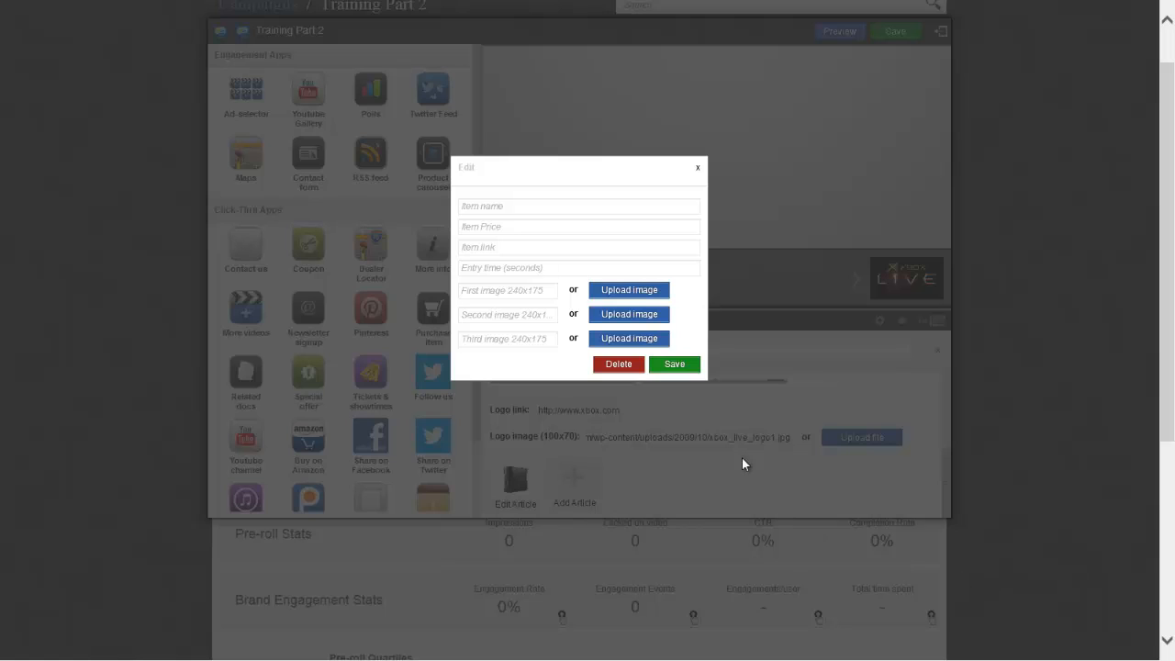
left_click(585, 208)
type("Kinect Sensor with Kinect Adventures")
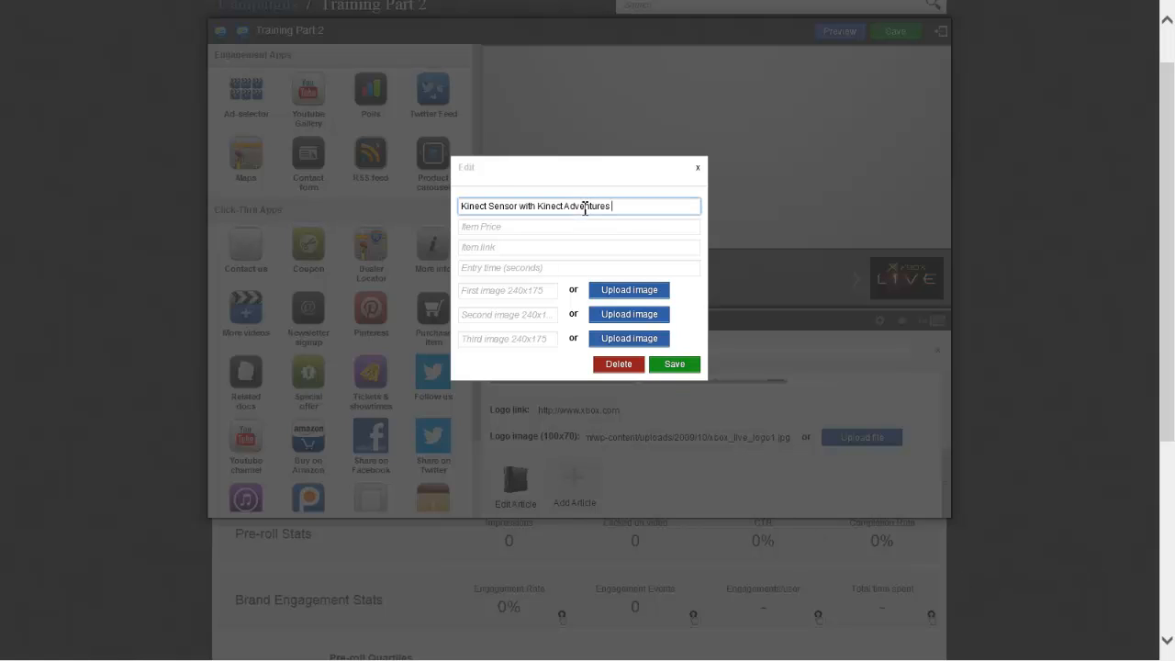
left_click(638, 231)
type("£99.")
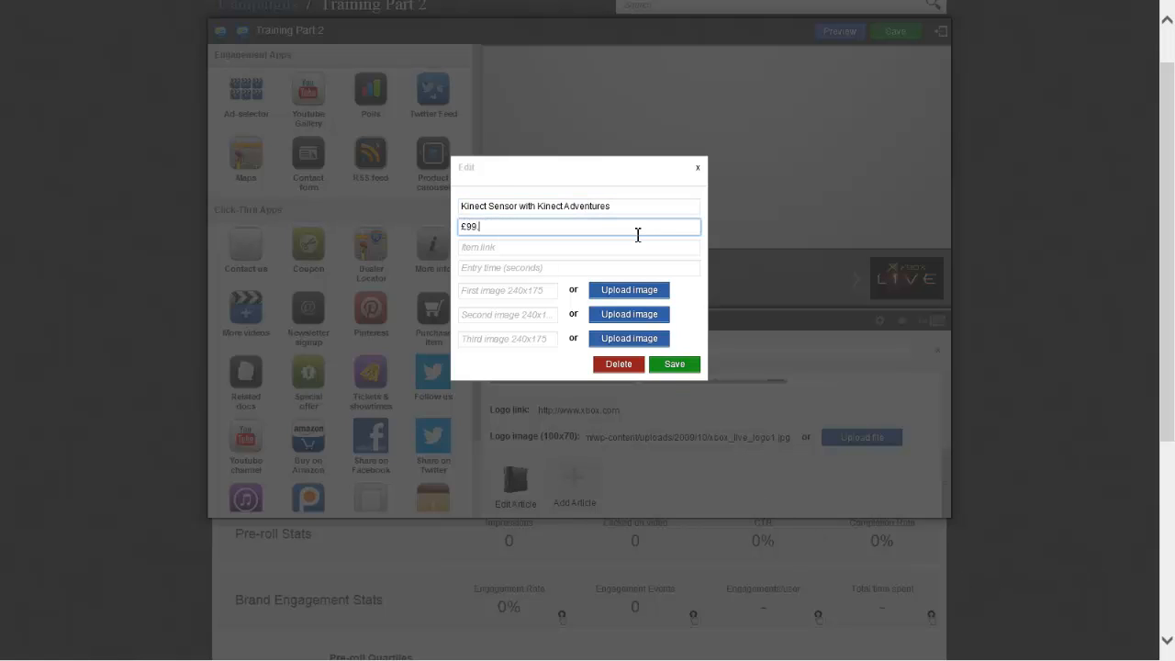
type("50")
Paste the copied product page address into the Kinect item's link and set its entry time to 8 seconds
left_click(539, 247)
key("ctrl+v")
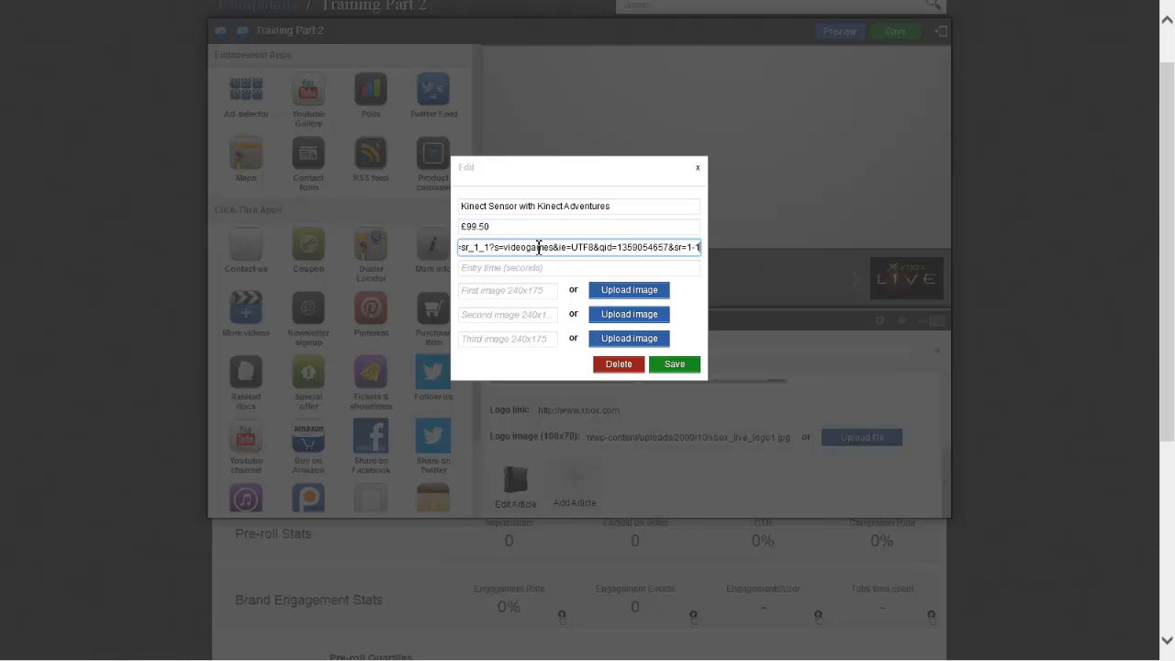
left_click(603, 267)
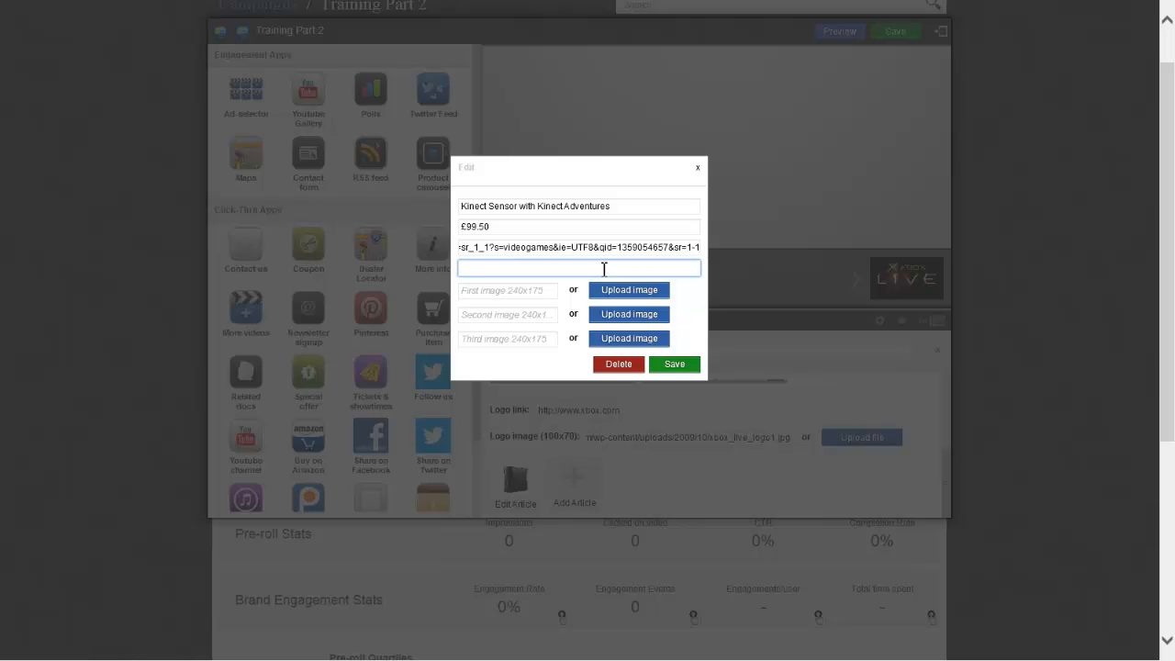
type("8")
Upload xboxkin1 from the Desktop as the Kinect item's first image and xboxkin2 as its second image
left_click(628, 292)
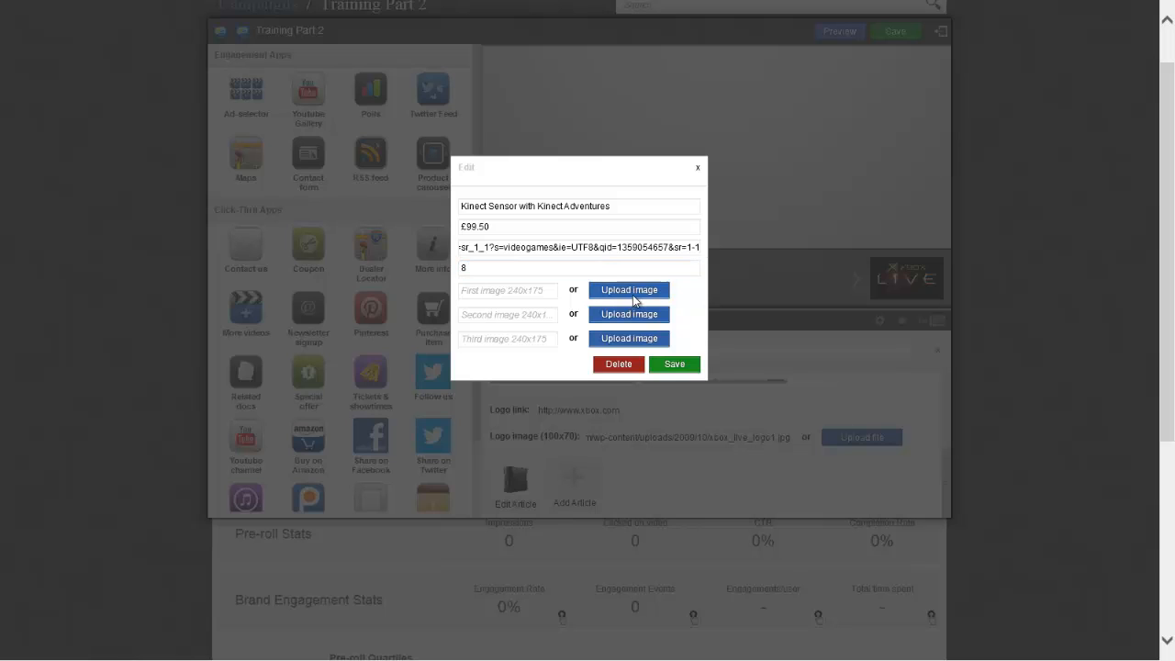
scroll(537, 184, "down", 2)
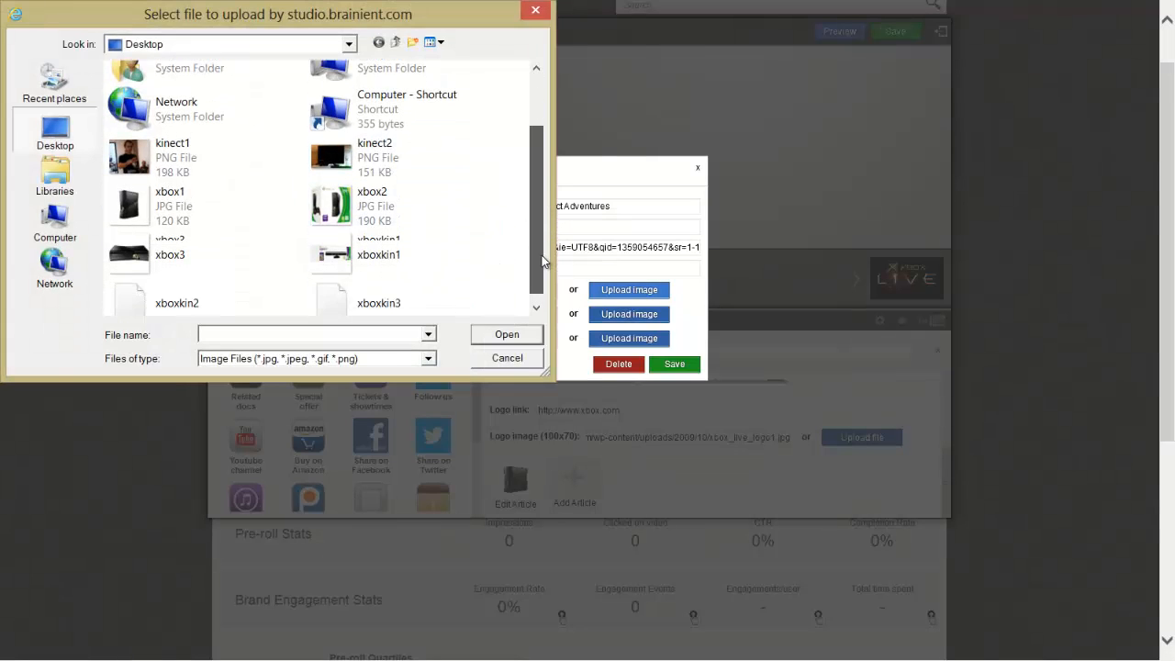
double_click(403, 241)
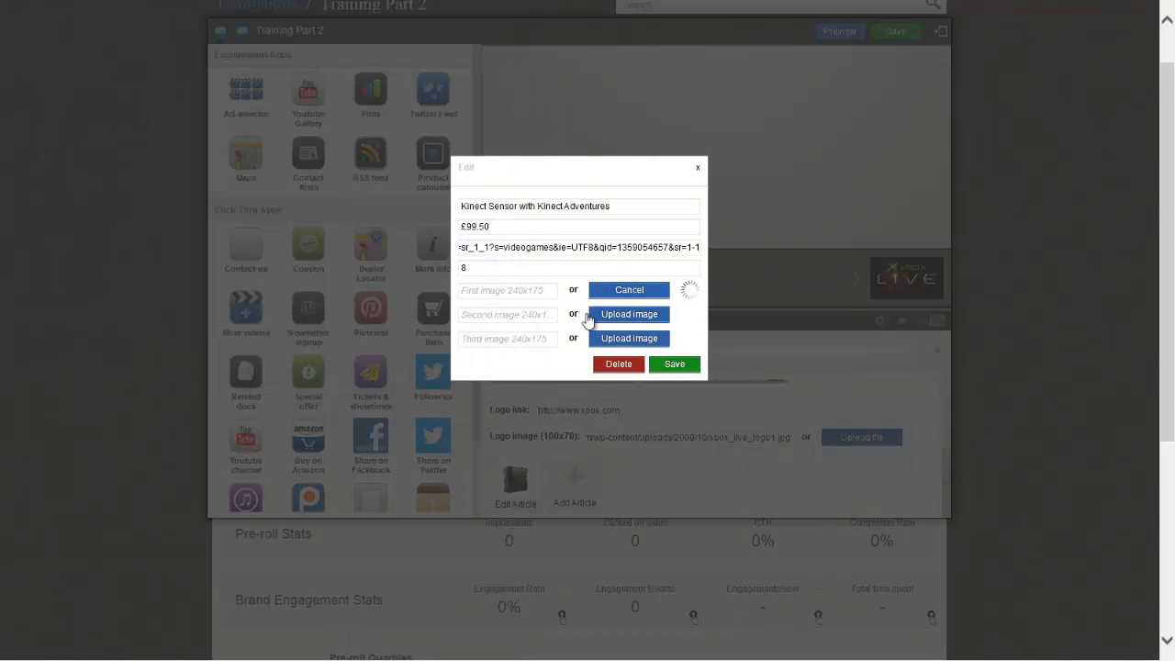
left_click(620, 317)
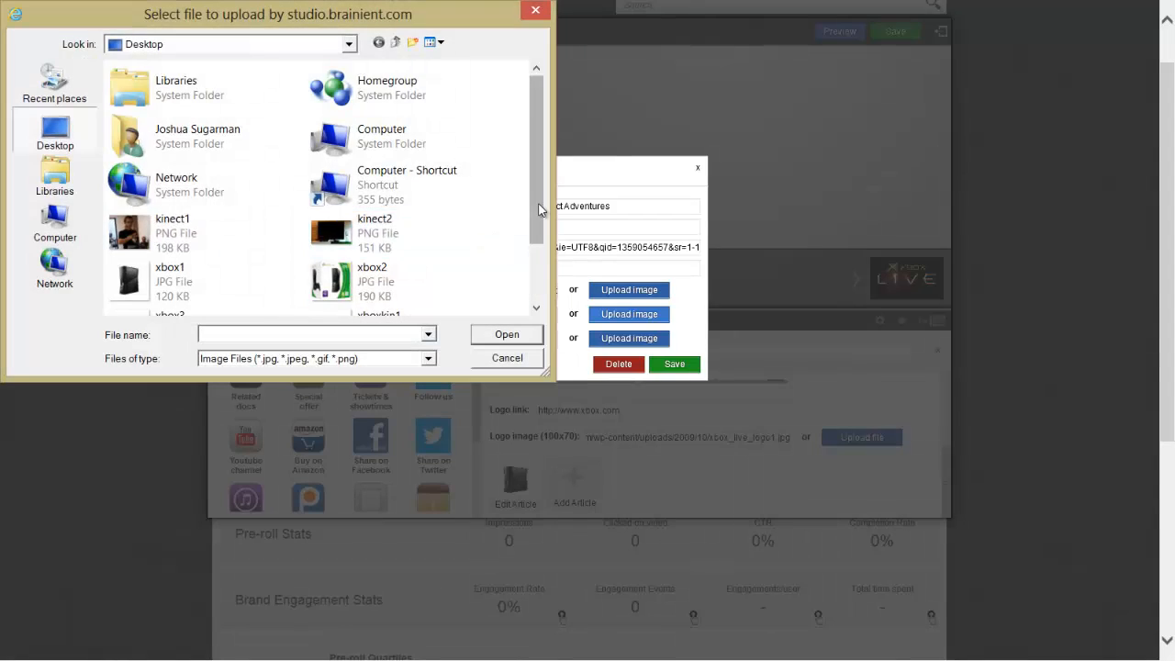
left_click_drag(543, 211, 539, 273)
double_click(229, 276)
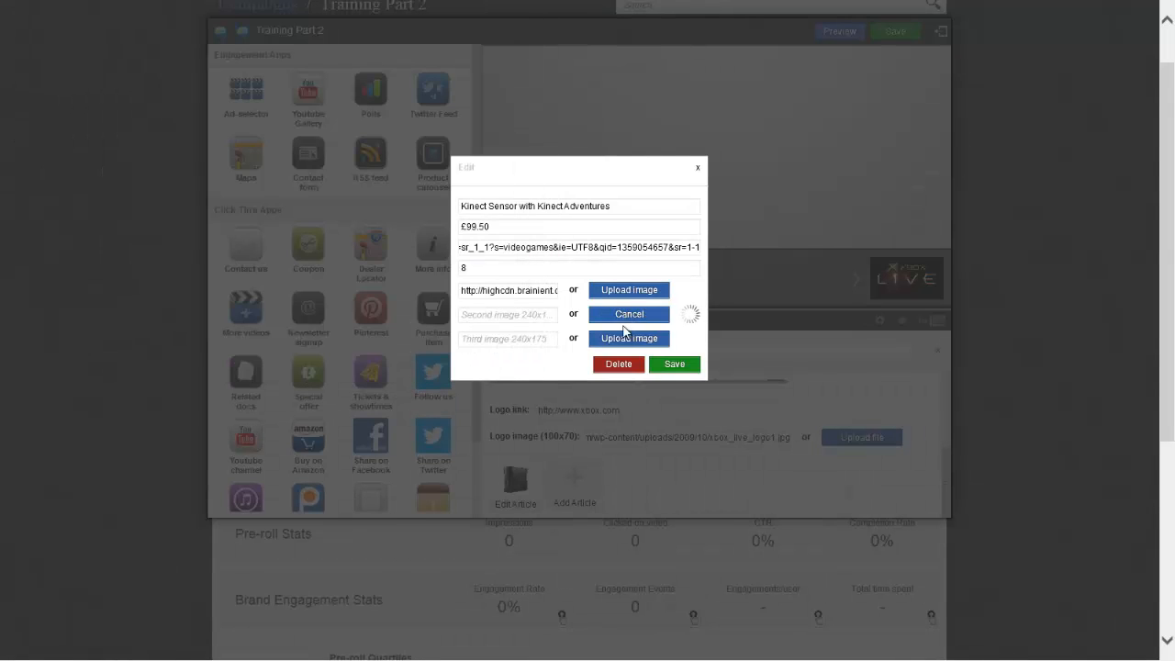
Upload xboxkin3 from the Desktop as the Kinect item's third image and save both the article and the video
left_click(623, 340)
left_click_drag(537, 183, 537, 235)
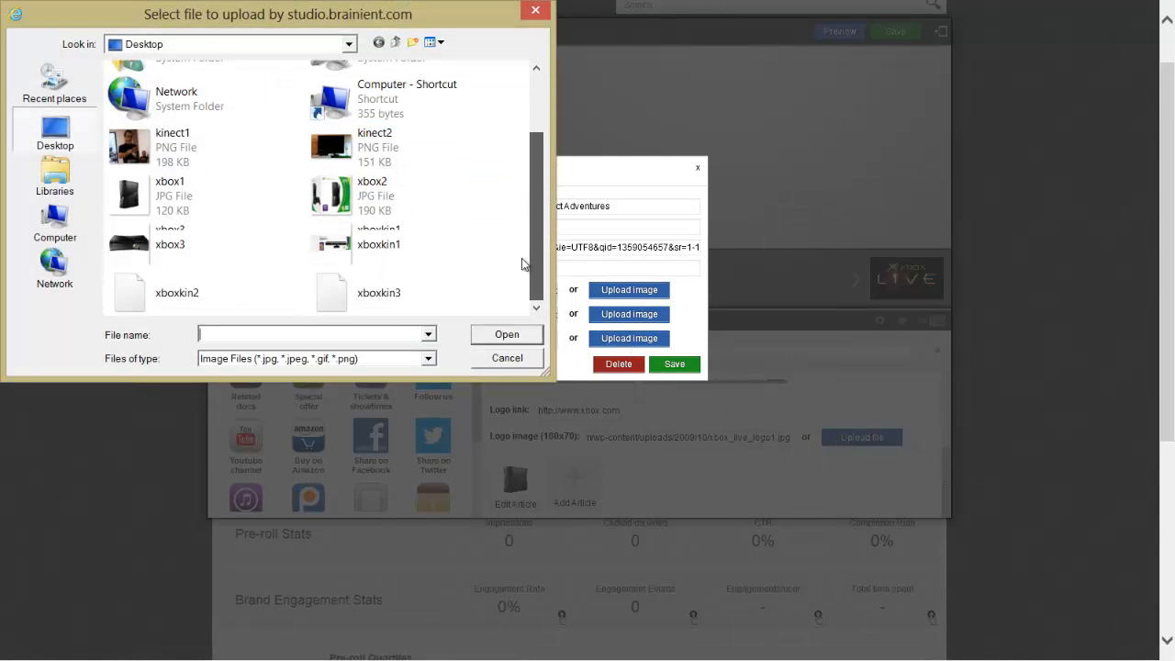
left_click(358, 286)
double_click(358, 286)
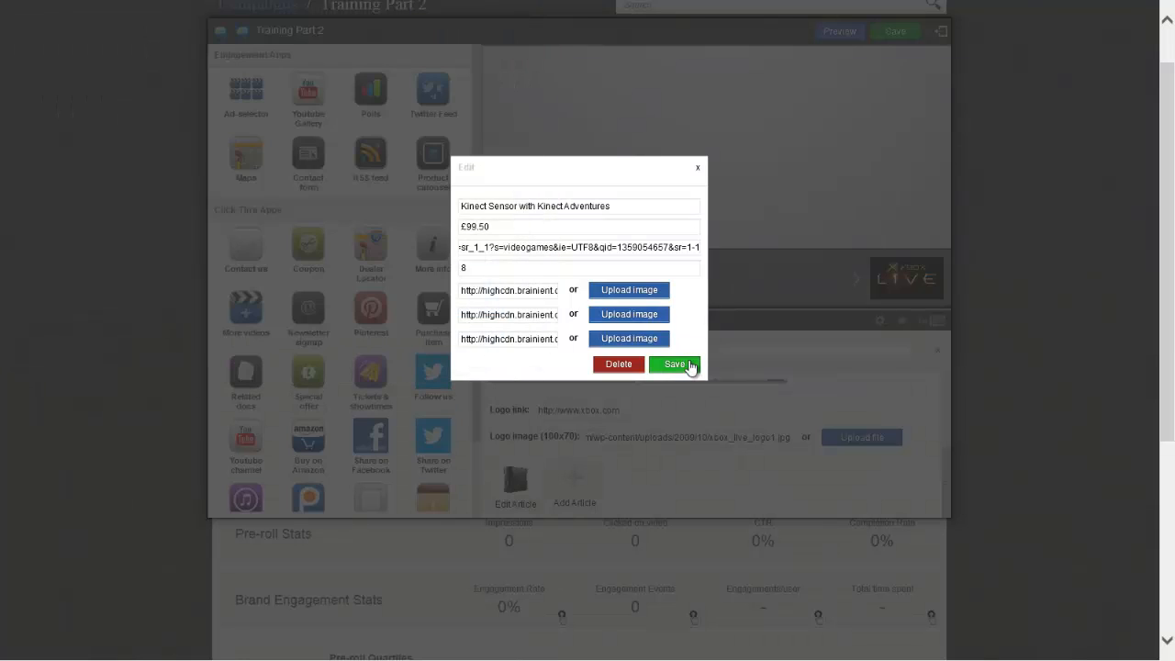
left_click(688, 365)
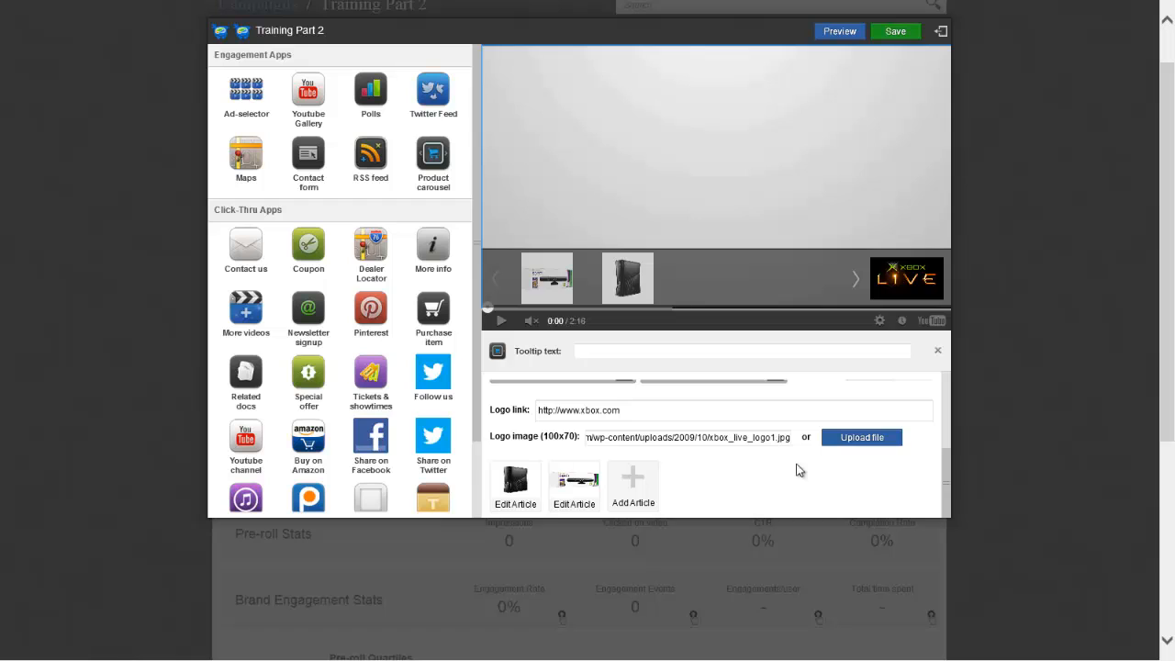
left_click(899, 33)
Preview the video, look through all the Kinect item's images in the carousel and close the item's window
left_click(839, 33)
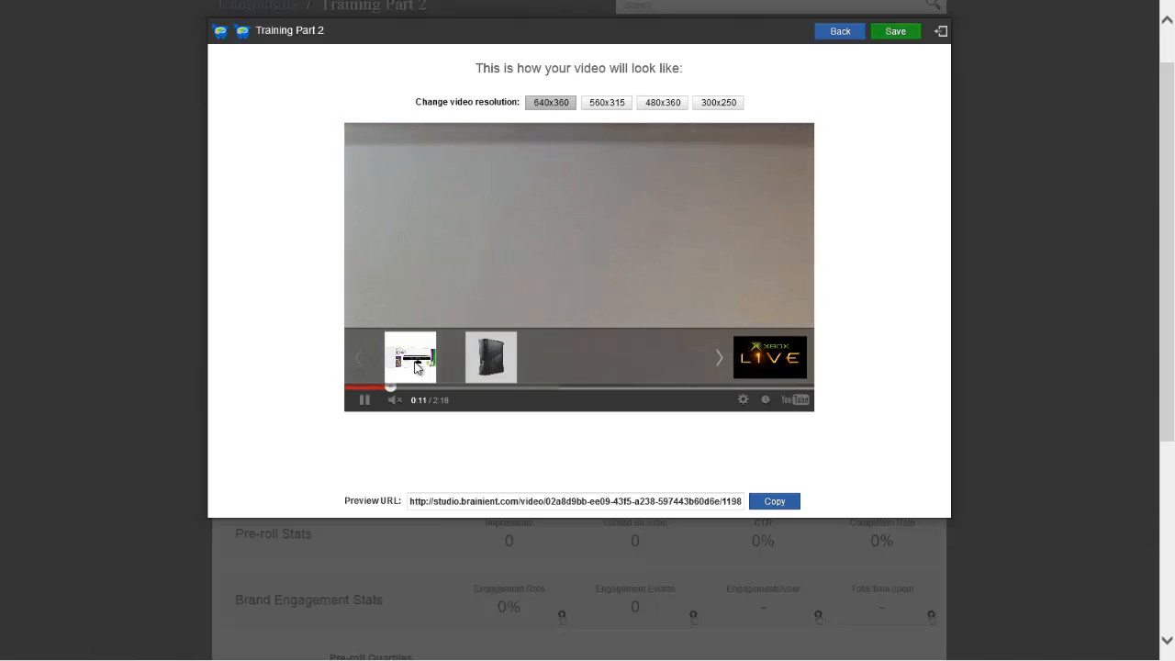
left_click(417, 367)
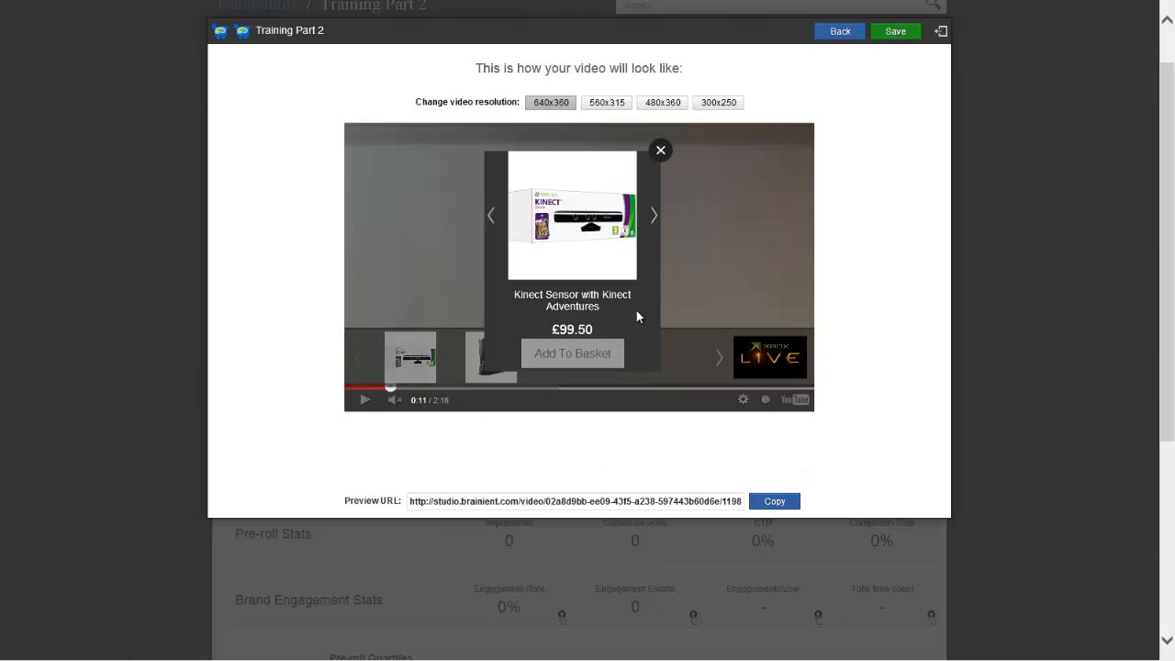
left_click(653, 217)
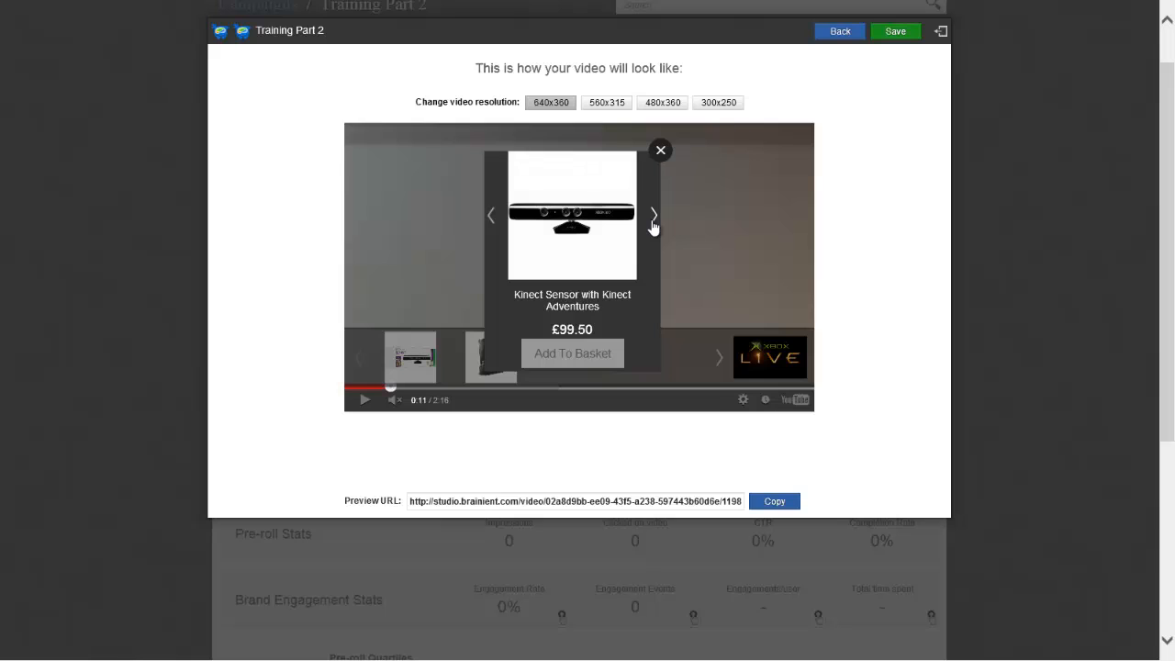
left_click(653, 224)
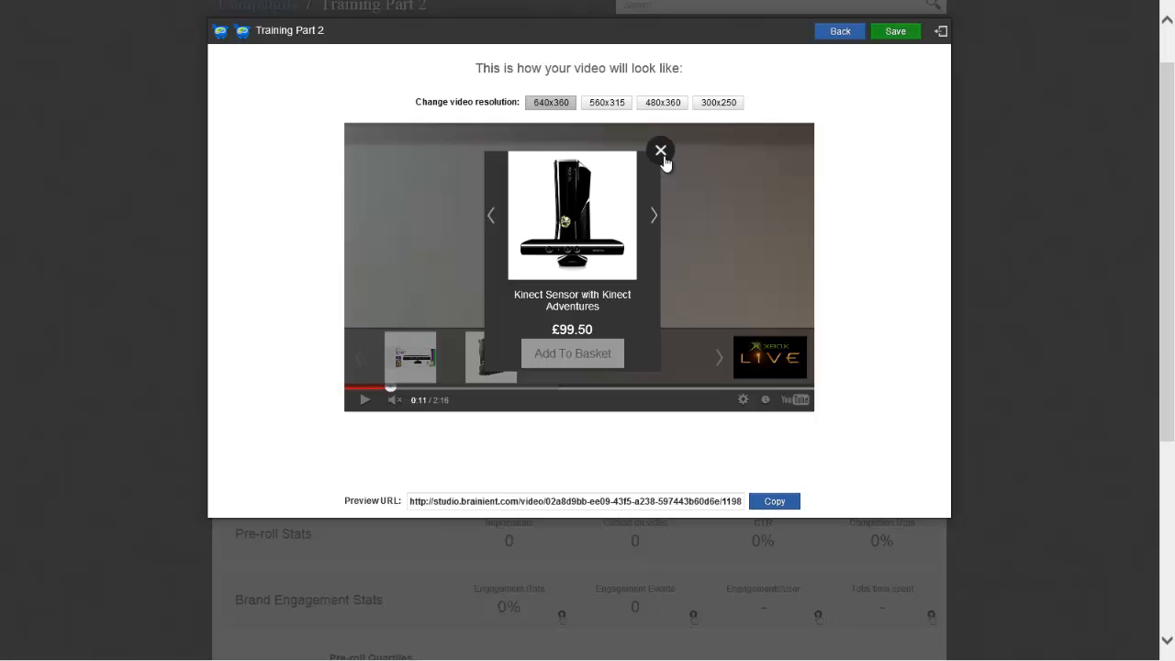
left_click(662, 153)
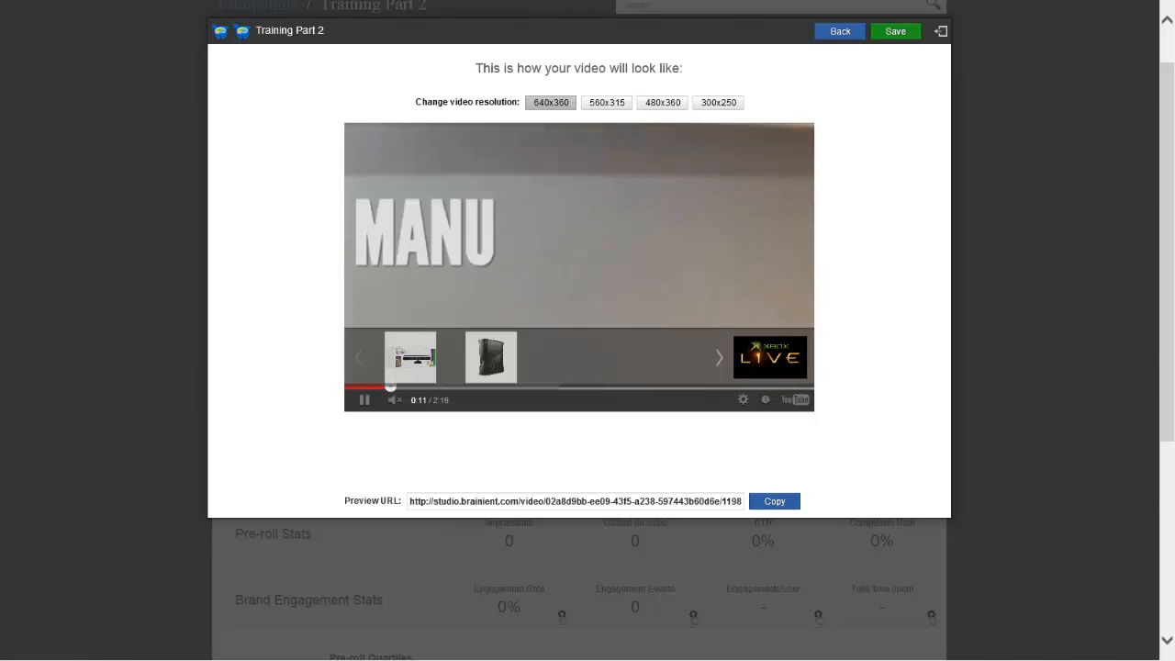